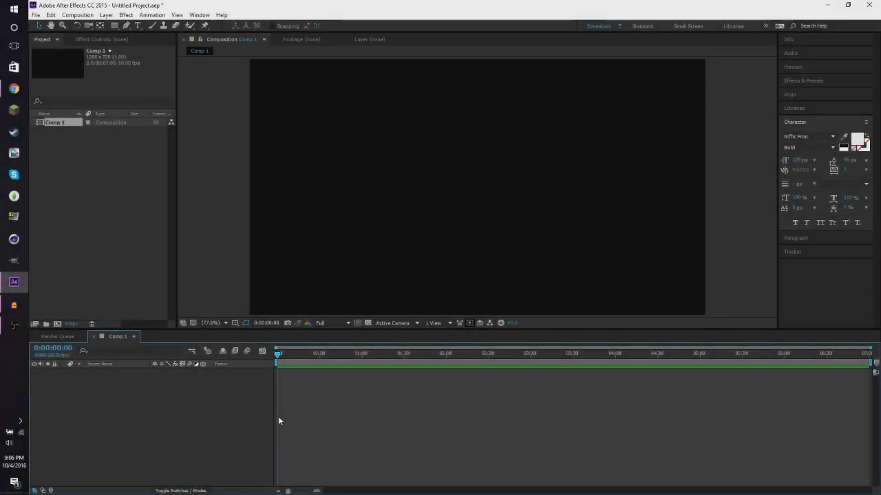
Create a new text layer from the composition's right-click New menu
right_click(281, 415)
click(374, 487)
right_click(411, 415)
click(348, 480)
click(77, 15)
click(100, 36)
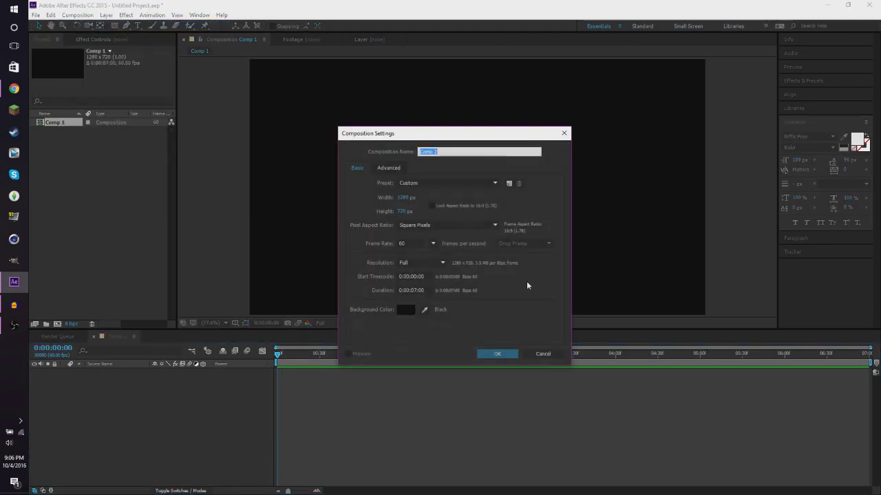
click(536, 353)
right_click(469, 418)
mouse_move(509, 333)
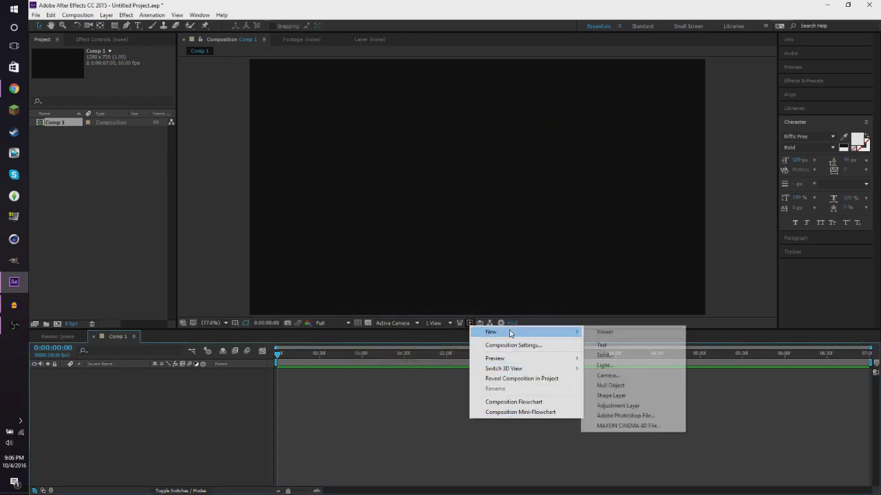
click(638, 352)
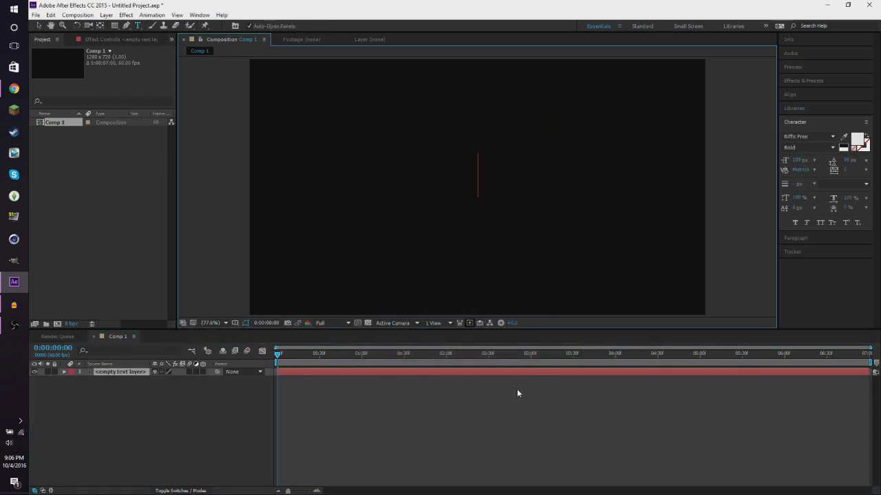
Type HEY as the layer's text, correcting a typo, and commit it
text(PQNDA)
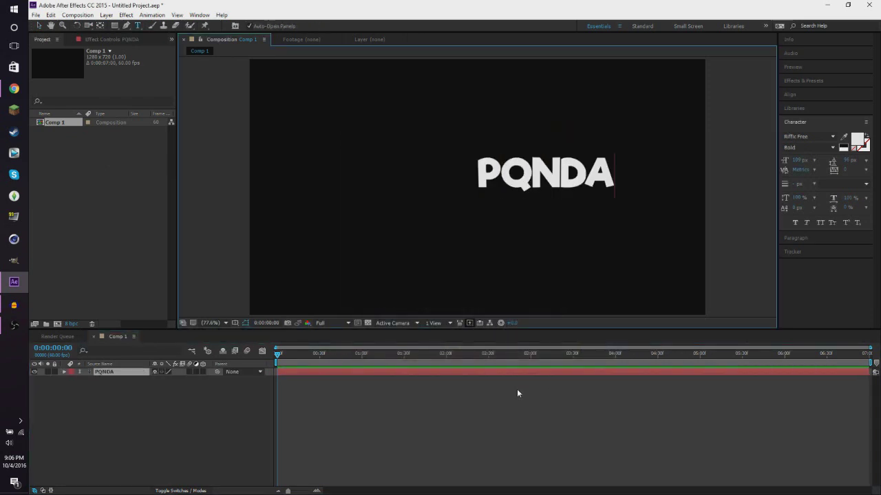
key(BackSpace)
key(BackSpace)
key(BackSpace)
key(BackSpace)
key(BackSpace)
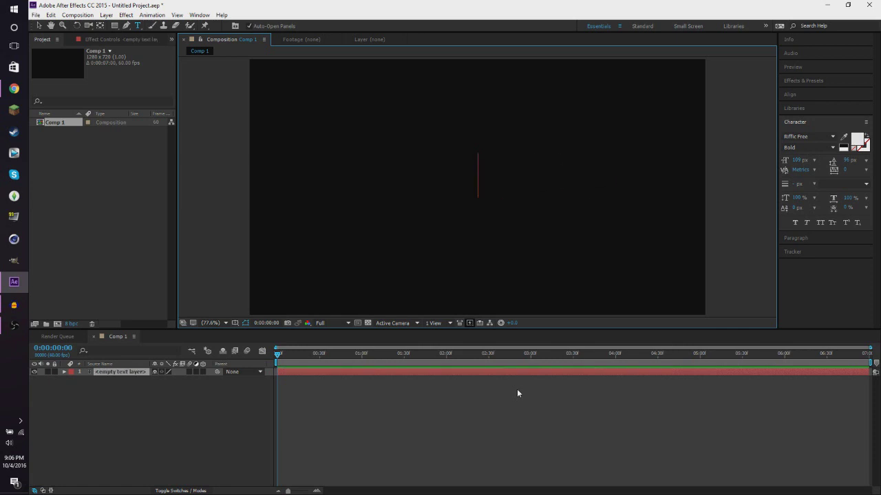
text(HEY)
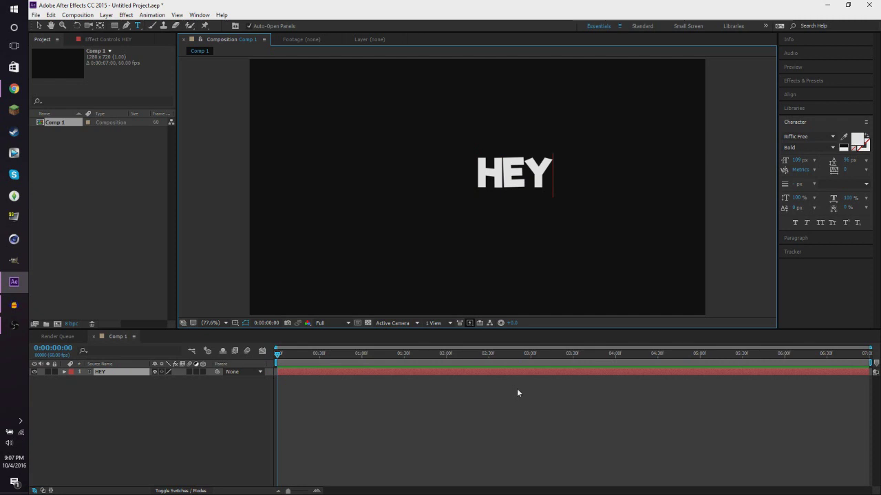
click(203, 371)
Center-align the HEY text using the Paragraph panel
click(148, 373)
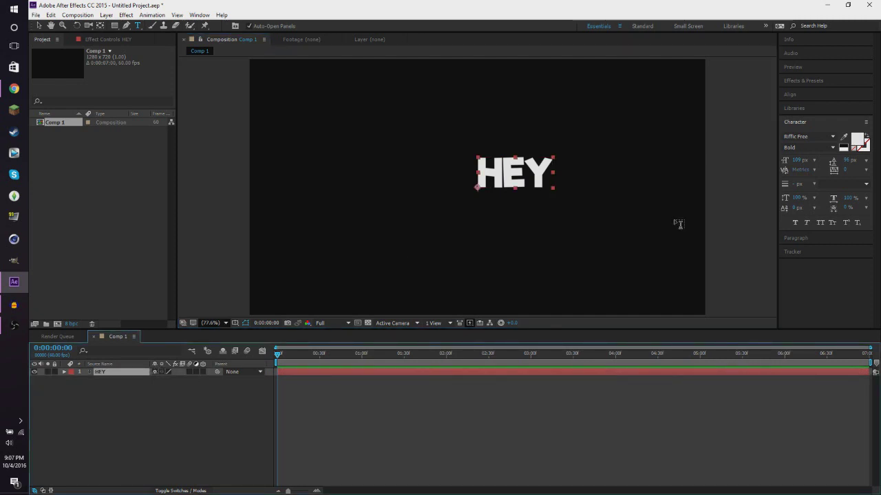
click(802, 93)
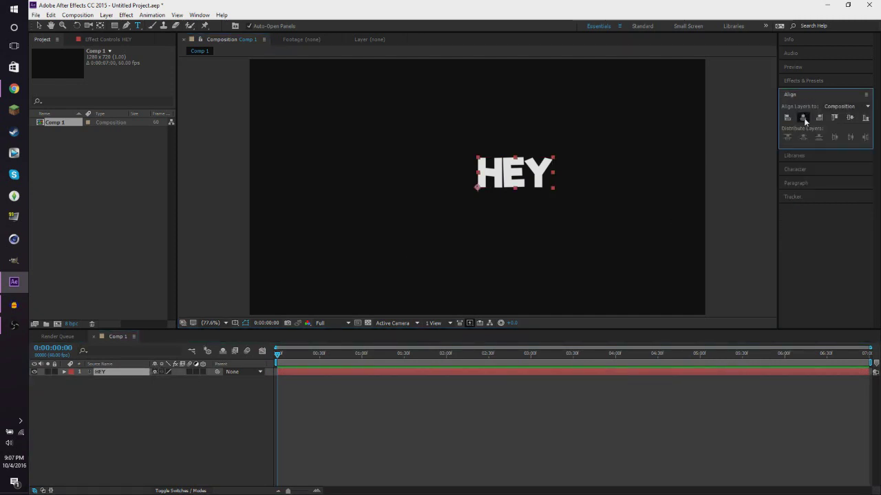
click(801, 183)
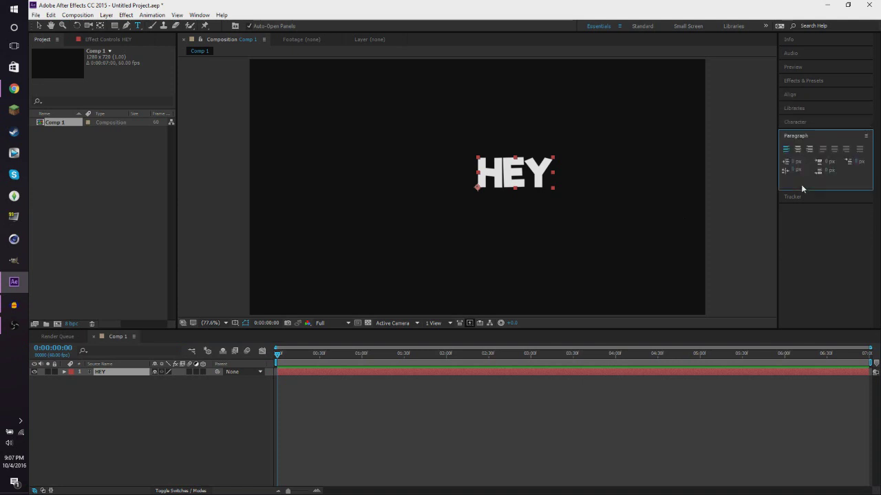
click(796, 151)
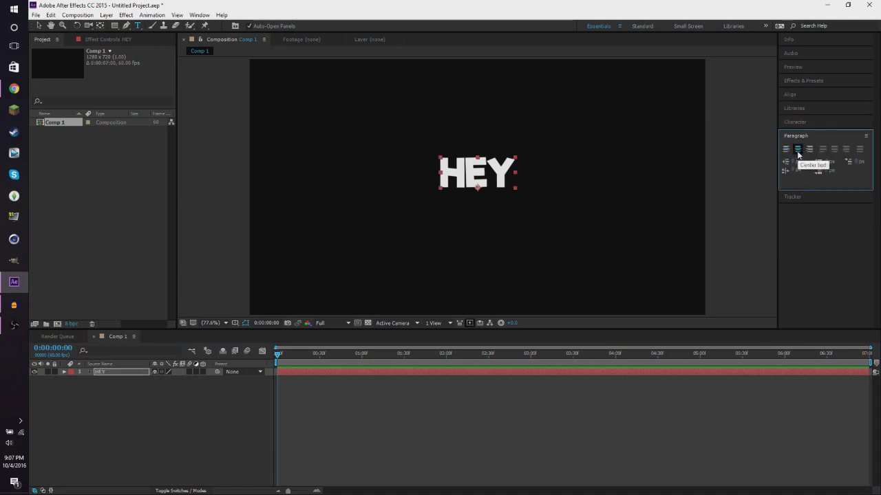
click(799, 123)
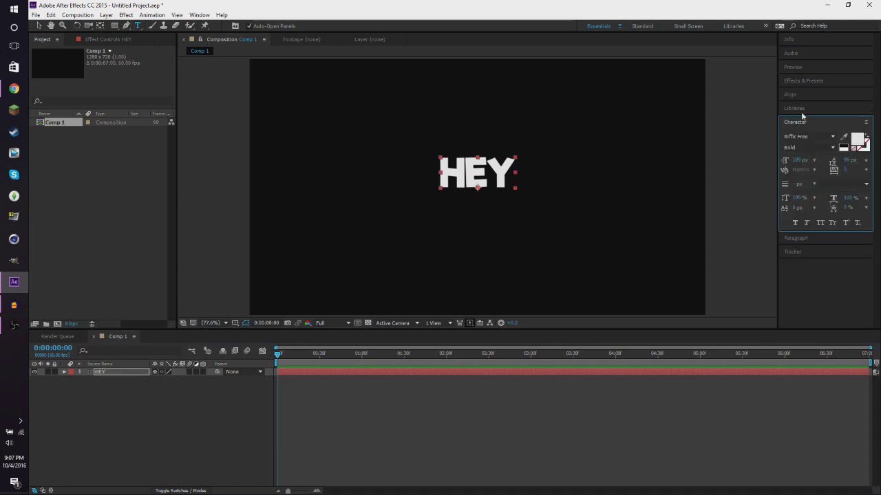
Set the HEY layer's anchor point to 0.0, -42.0, then bring up its layer commands
click(319, 448)
click(122, 371)
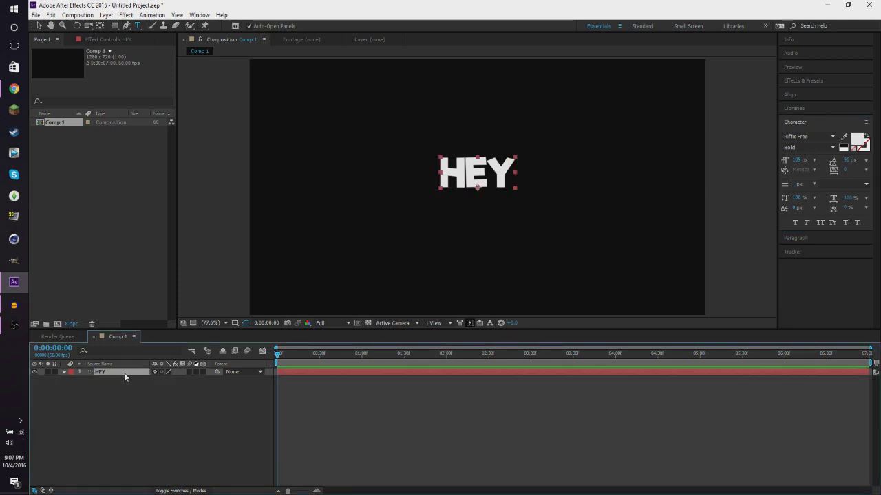
key(a)
click(163, 394)
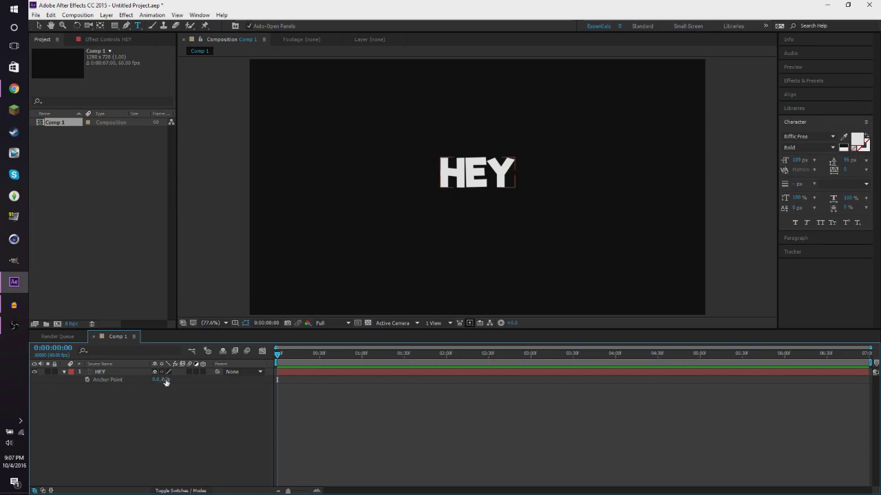
drag(167, 383, 141, 384)
click(597, 423)
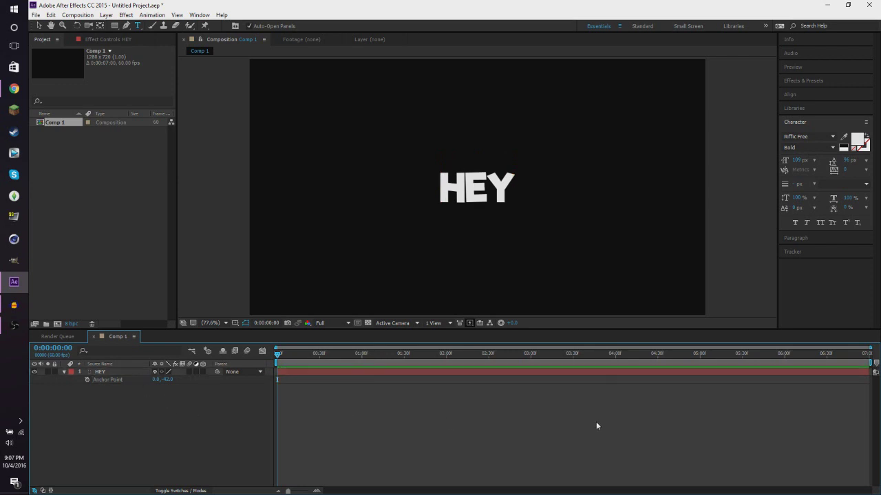
key(a)
click(451, 373)
right_click(451, 374)
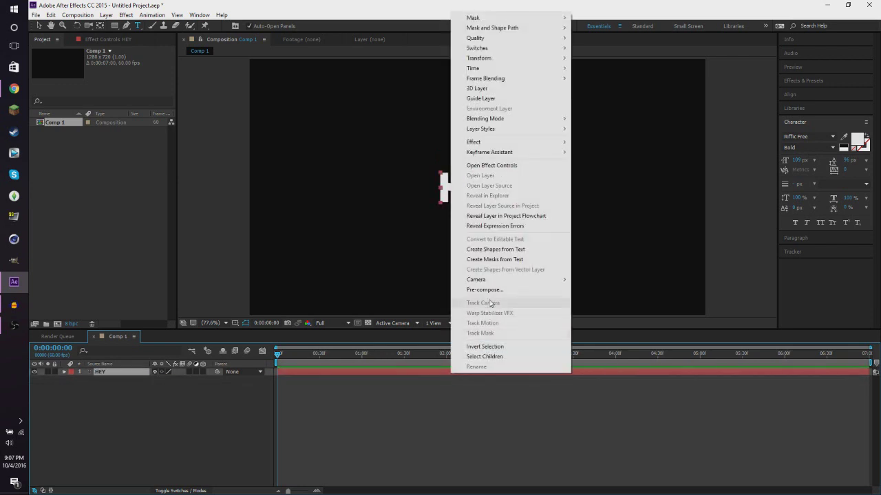
Convert HEY to a shape layer and expand HEY Outlines' Contents
click(499, 250)
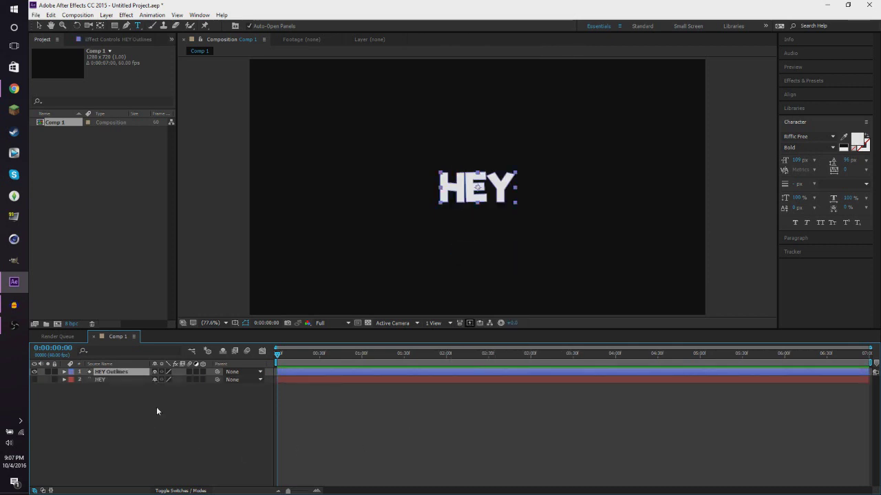
click(64, 372)
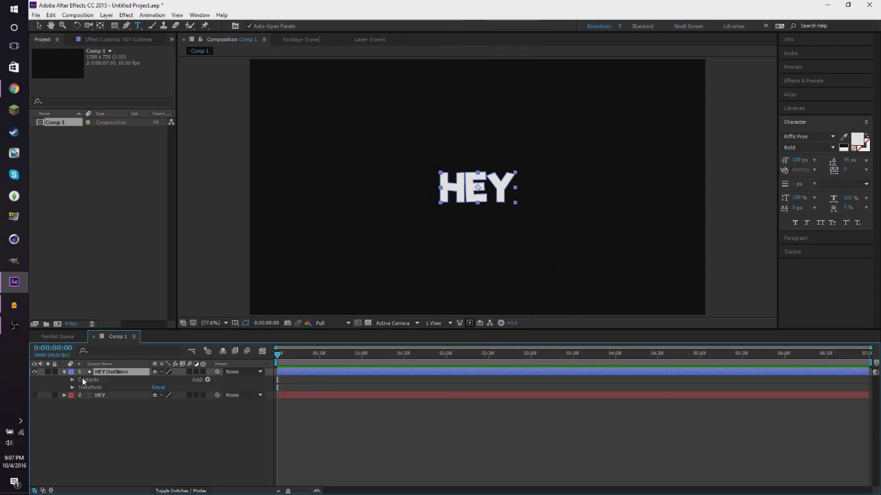
click(73, 379)
Inspect the separate H, E and Y shape groups in the Contents
click(91, 387)
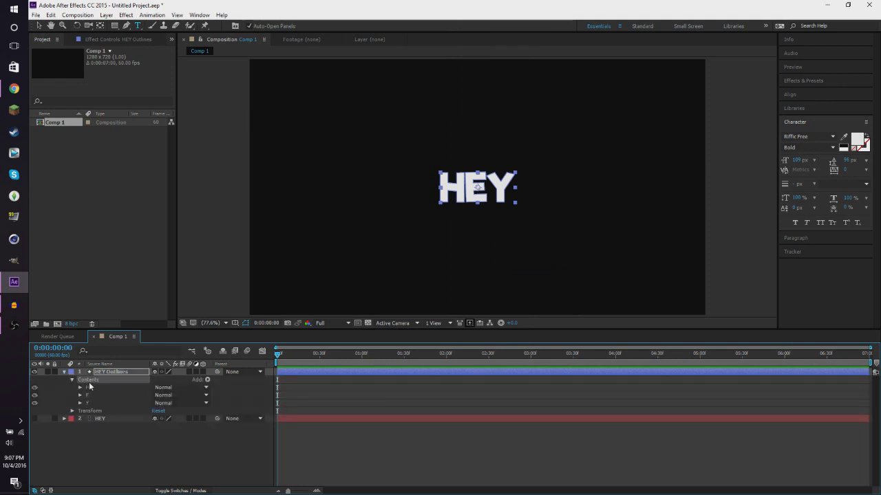
click(90, 394)
click(91, 403)
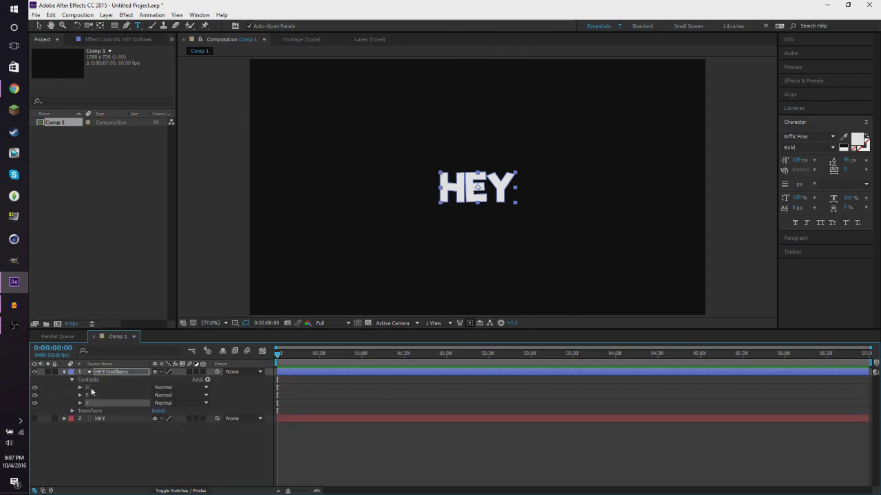
click(91, 389)
click(89, 395)
click(92, 387)
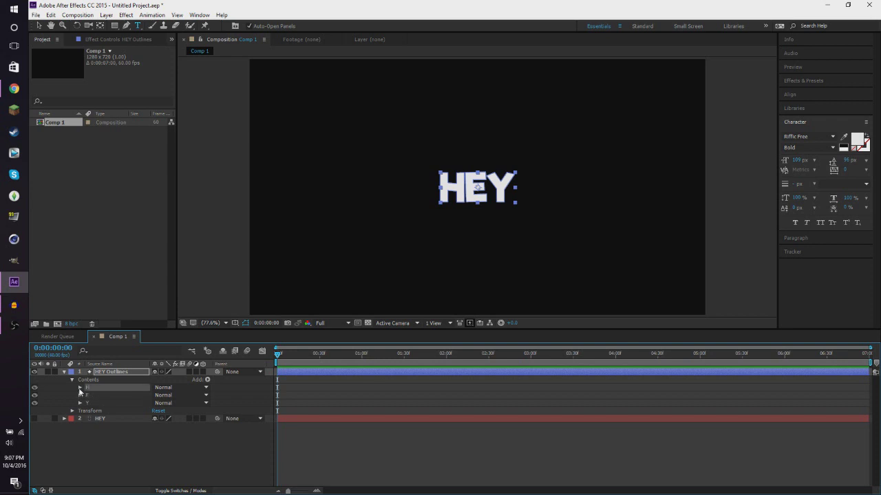
click(79, 388)
click(80, 388)
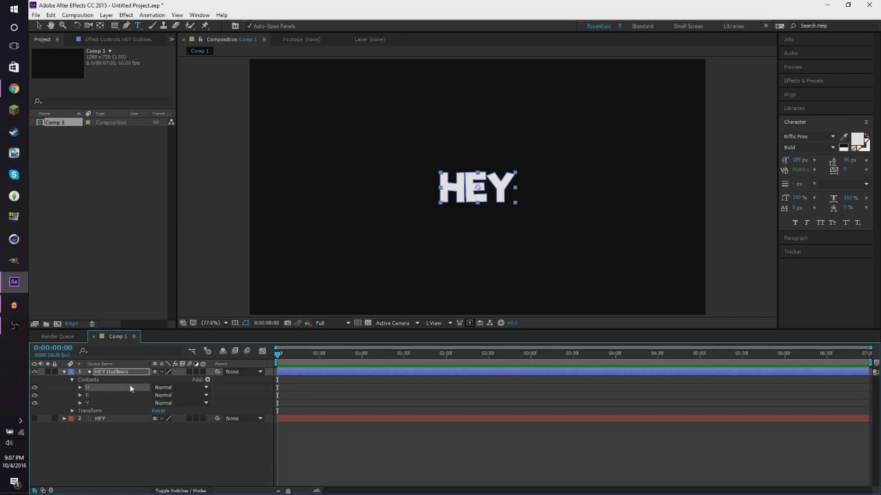
Add an empty Group 1 and move the H, E and Y shapes into it
click(249, 390)
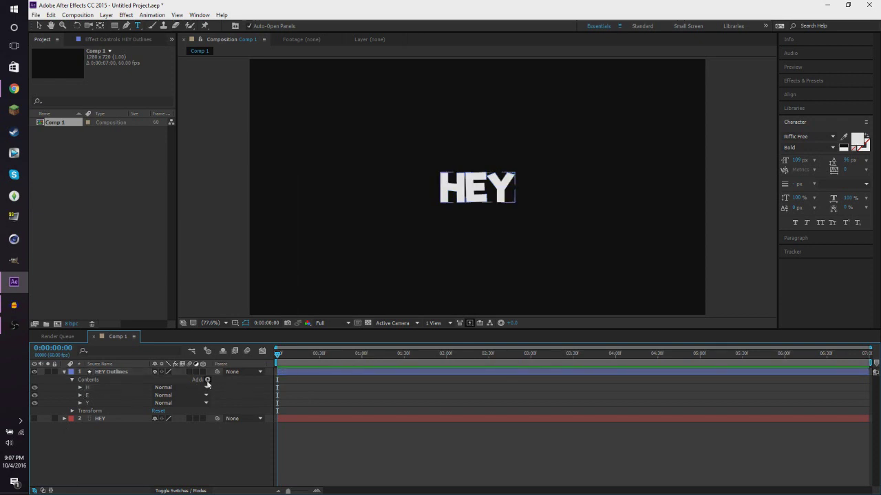
click(207, 381)
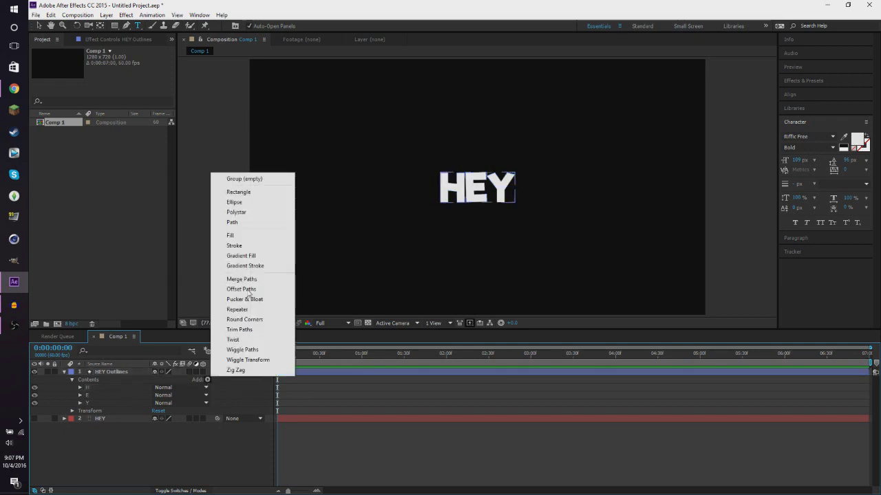
click(256, 181)
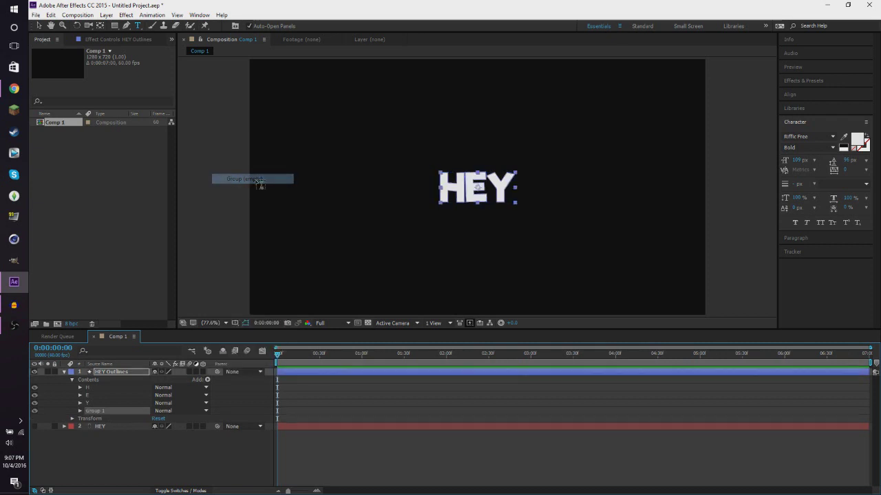
click(89, 401)
shift+click(92, 389)
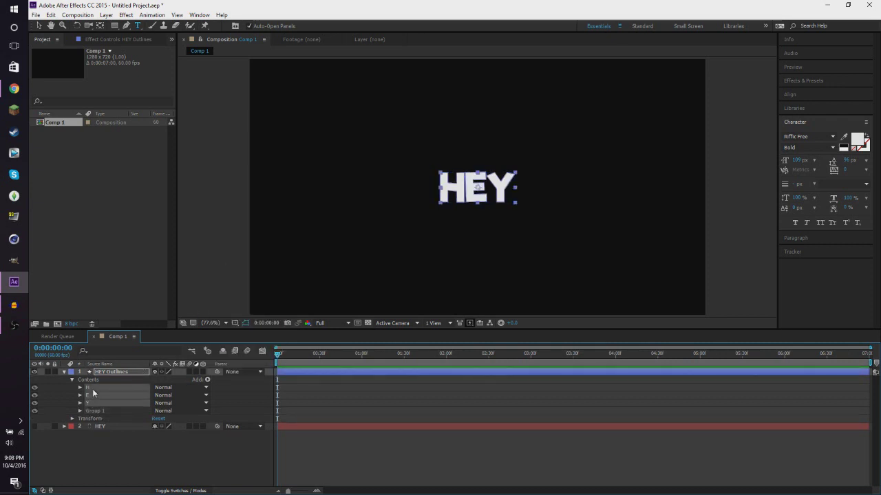
drag(92, 389, 103, 410)
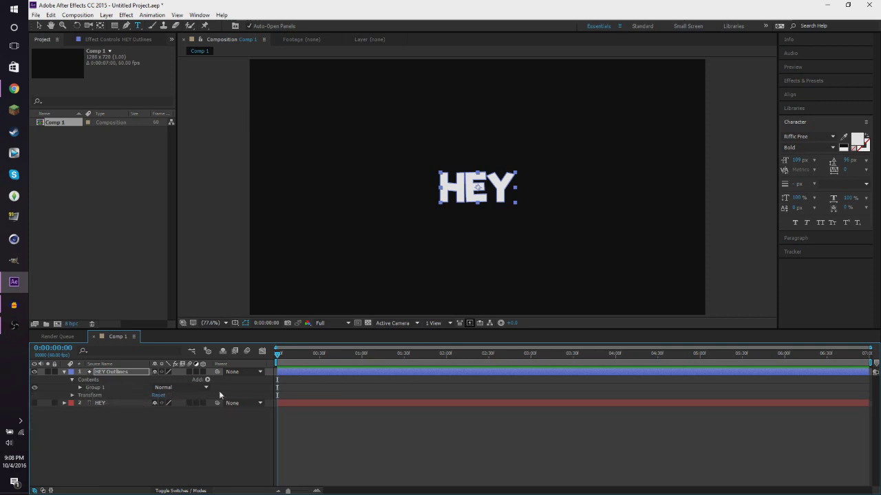
Duplicate Group 1 with Ctrl+D as Group 2 and expand it
click(219, 394)
click(93, 389)
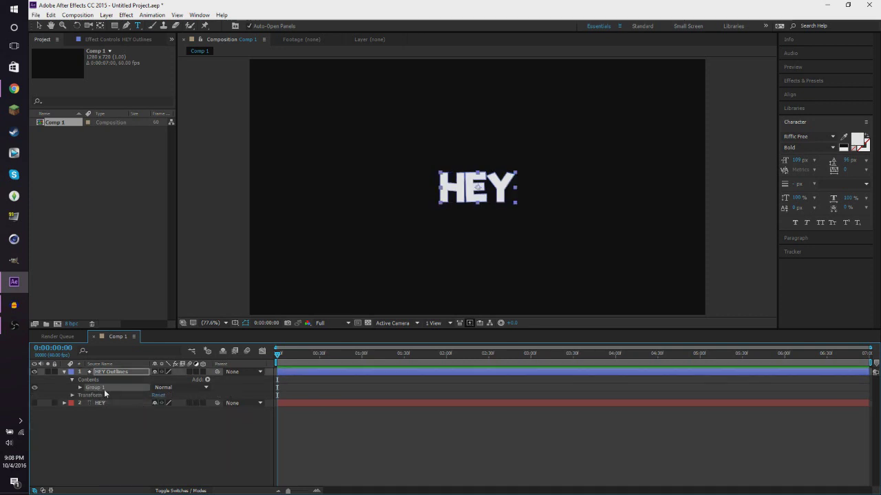
click(89, 382)
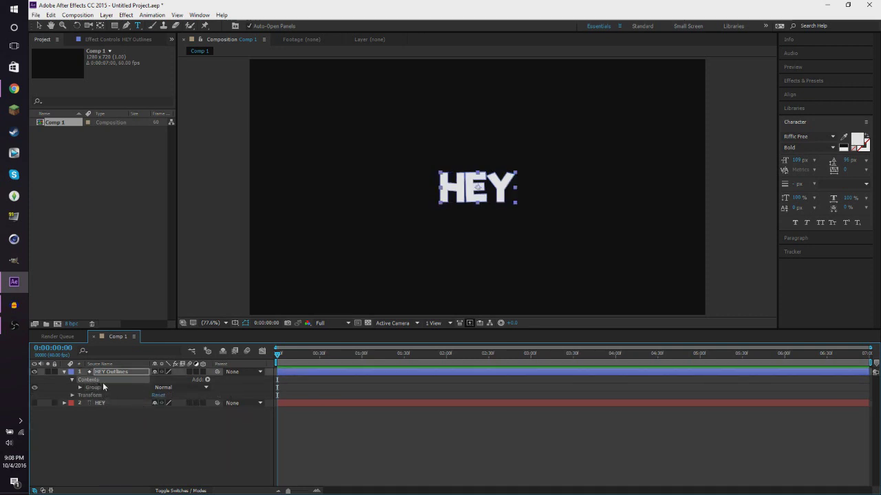
key(ctrl+d)
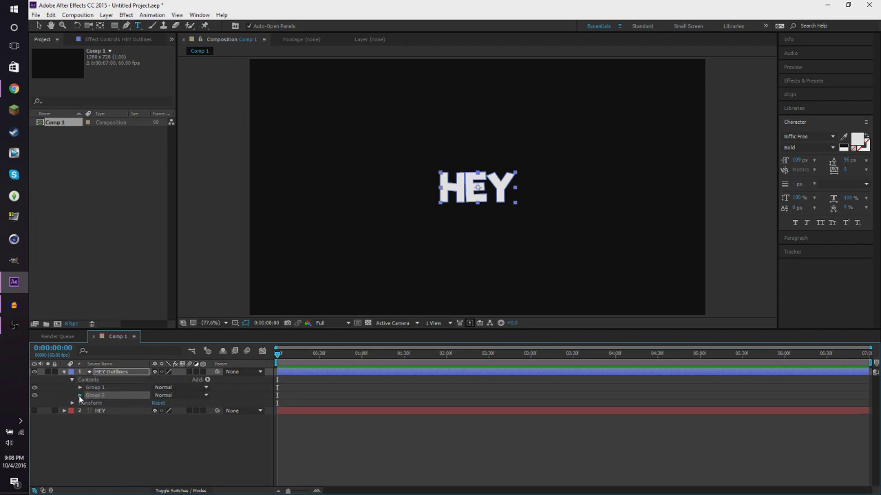
click(79, 396)
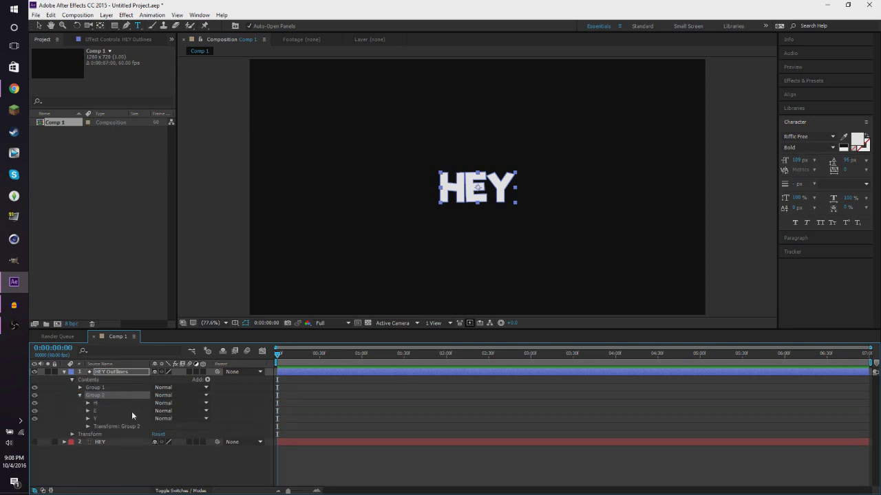
Add Repeater 1 to Group 2 and reveal its copies, offset and transform settings
click(208, 381)
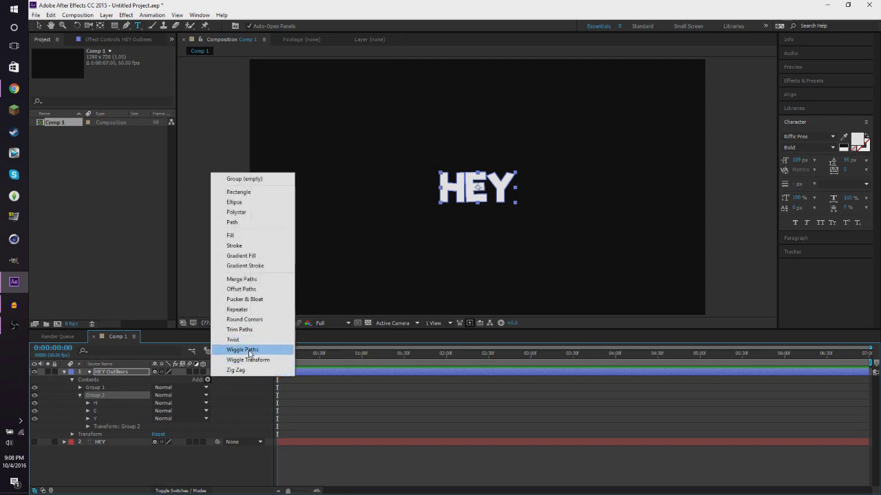
click(240, 309)
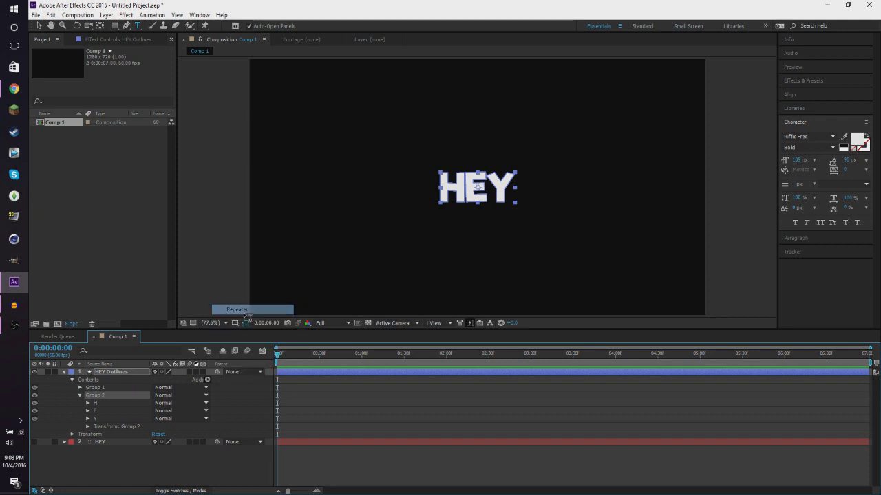
click(88, 426)
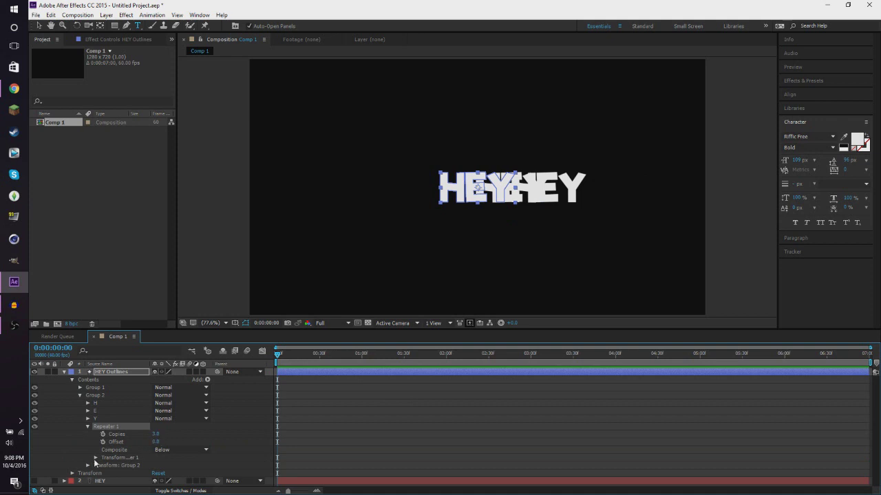
click(96, 459)
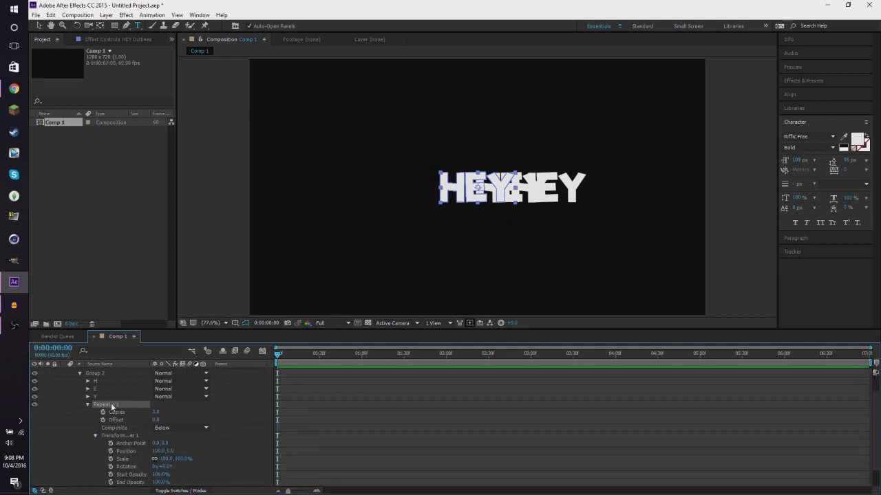
Reveal the H, E and Y fill settings in the expanded group, leaving the colour unchanged
click(88, 398)
click(88, 388)
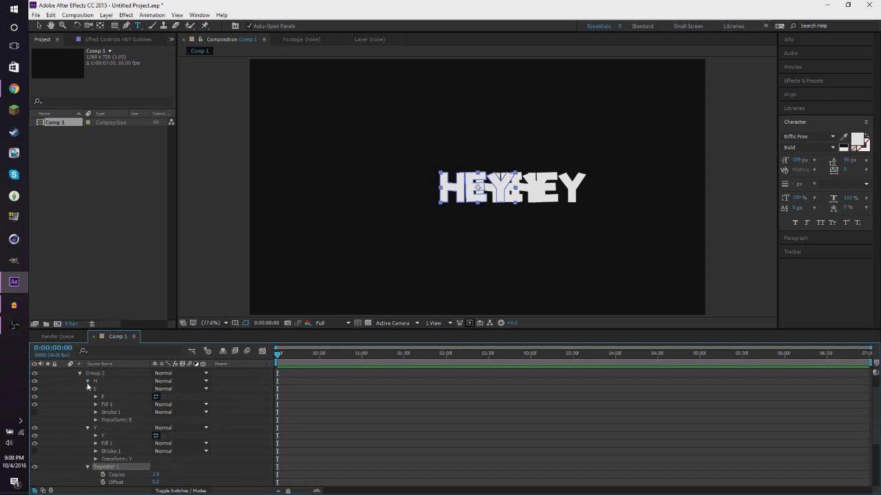
click(88, 382)
click(95, 397)
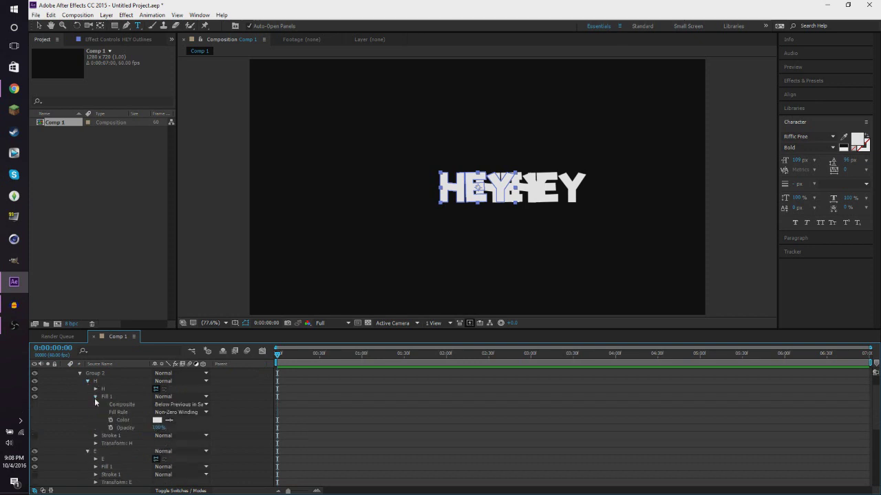
click(96, 468)
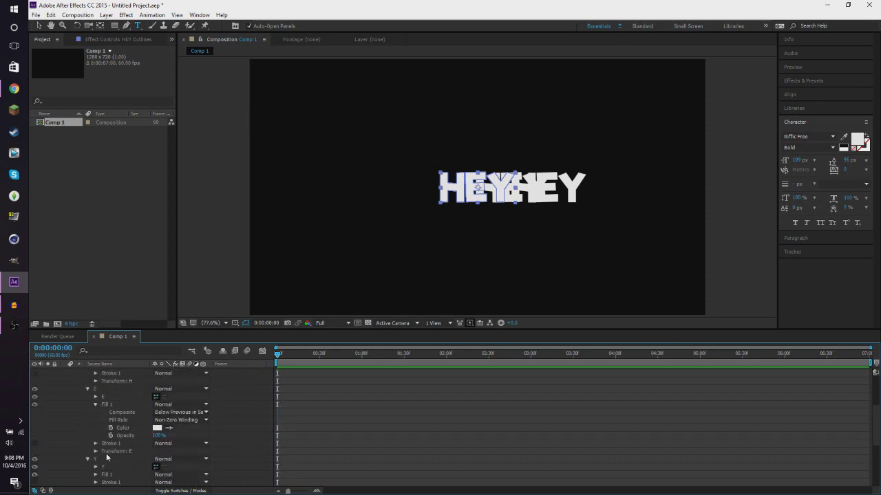
click(95, 474)
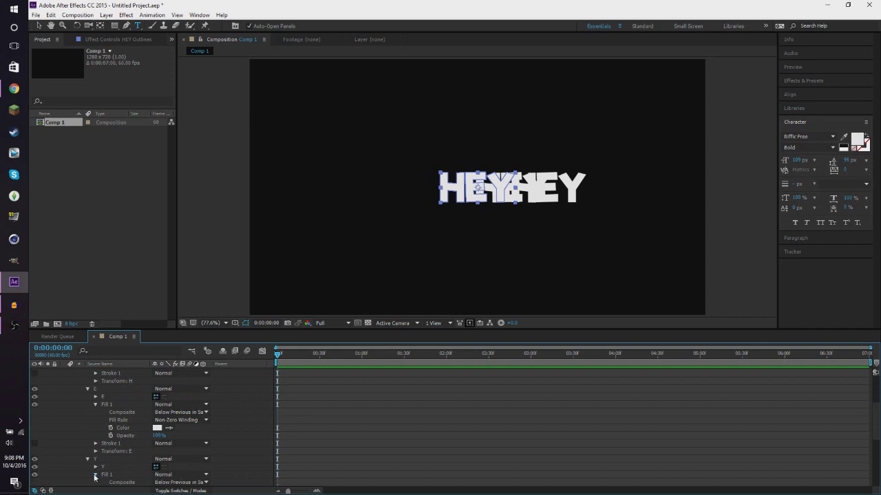
click(157, 475)
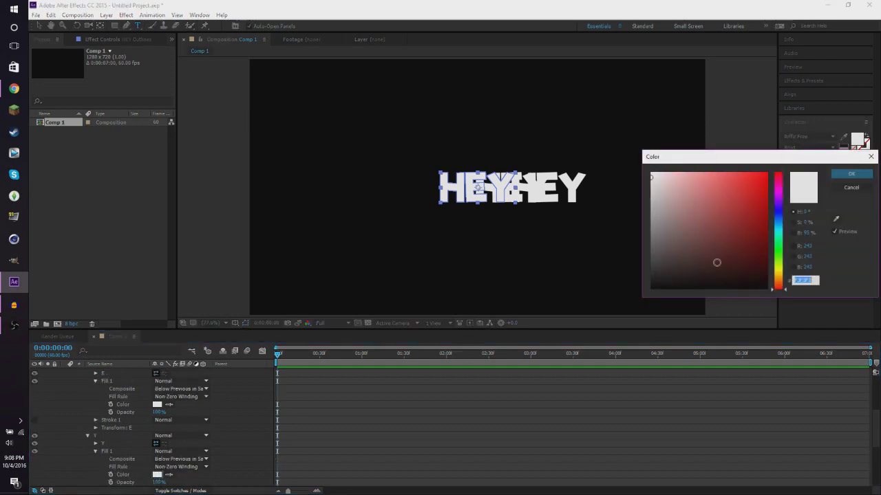
click(848, 186)
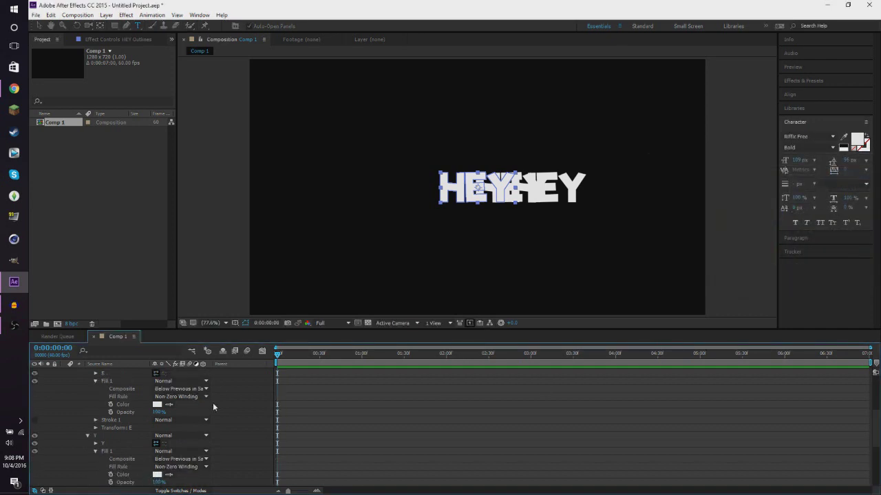
Expand Group 1's H, E and Y letters down to their Fill 1 settings
scroll(126, 388, up, 5)
click(80, 388)
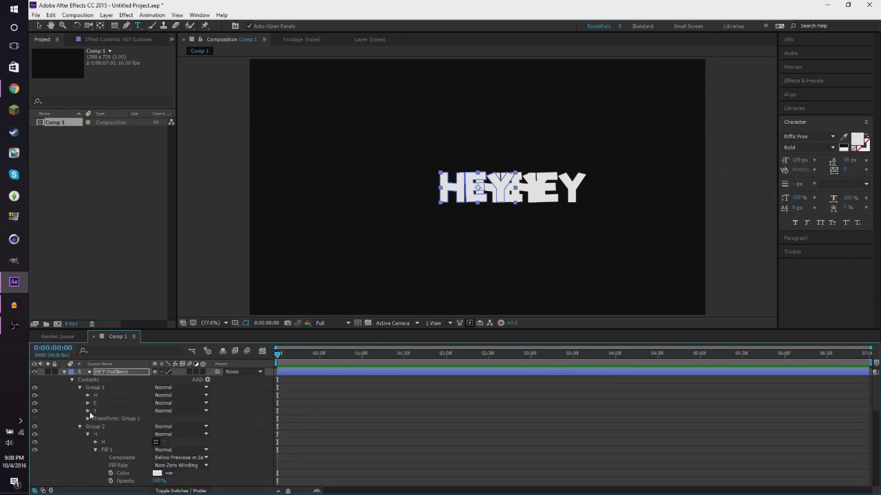
click(88, 412)
click(89, 403)
click(87, 395)
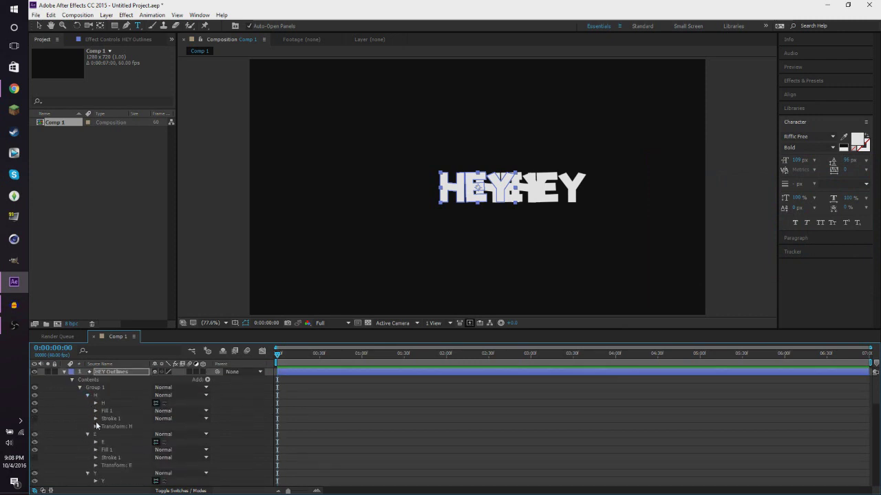
click(96, 411)
scroll(95, 417, down, 2)
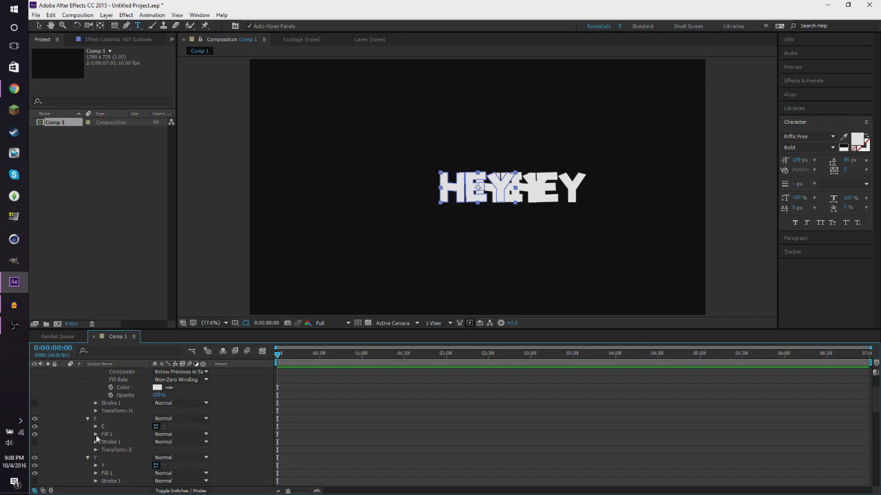
click(95, 434)
scroll(97, 432, down, 2)
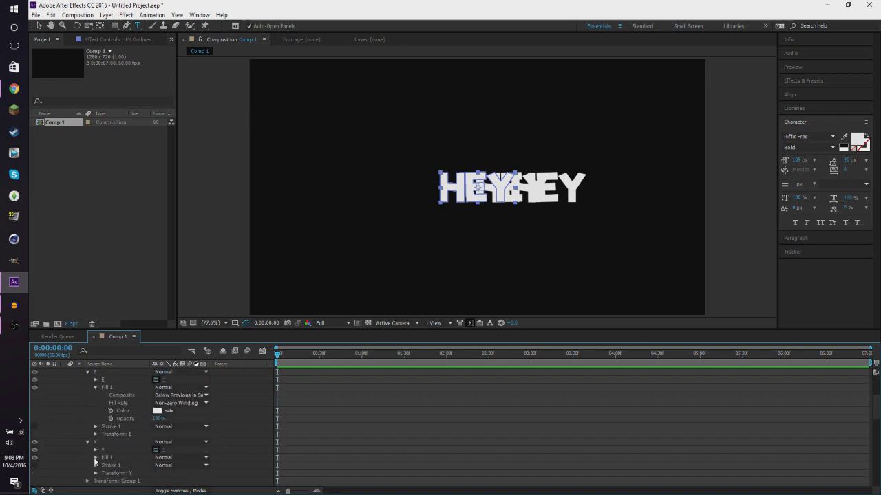
click(96, 458)
scroll(141, 441, up, 3)
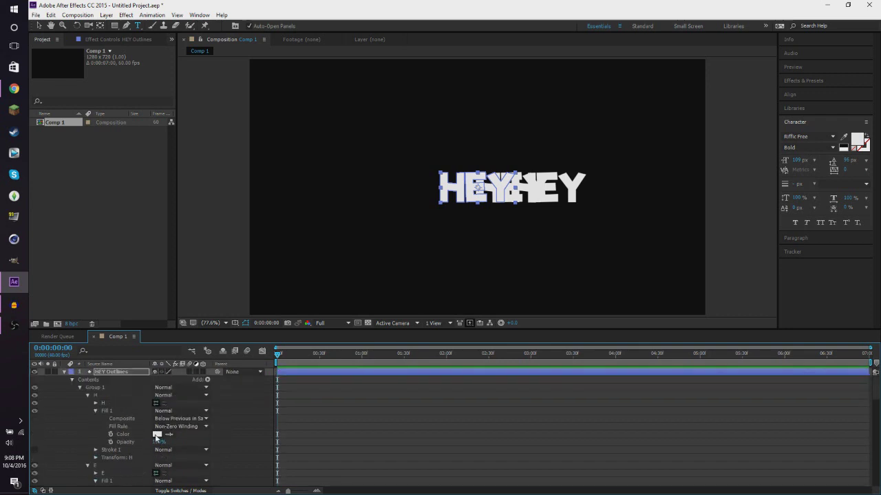
Set Group 1's H fill to bright blue 1887FA and copy the hex code
click(157, 435)
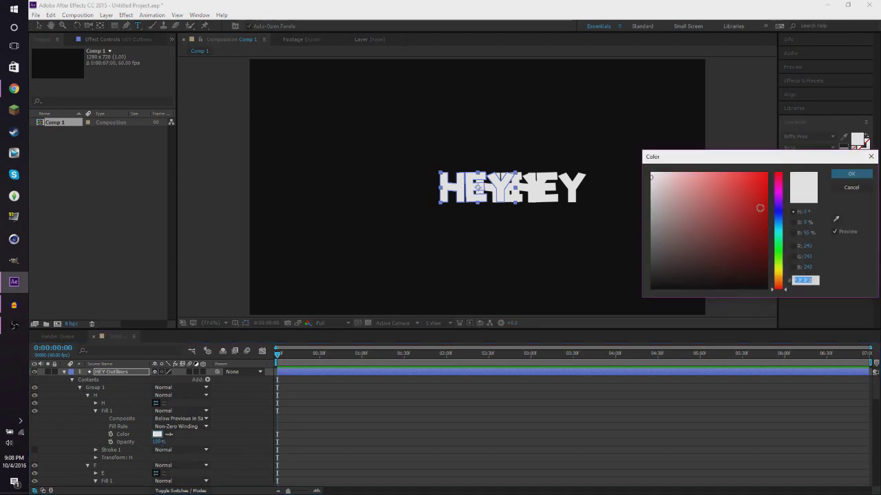
click(778, 222)
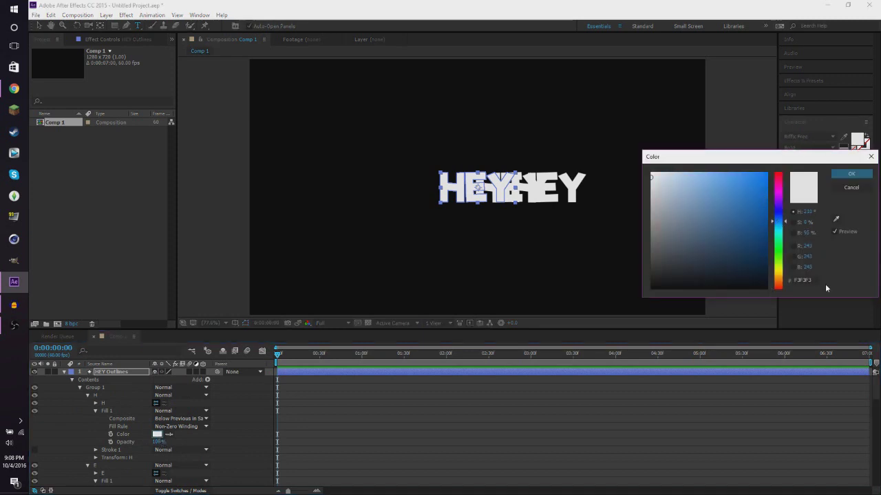
click(752, 183)
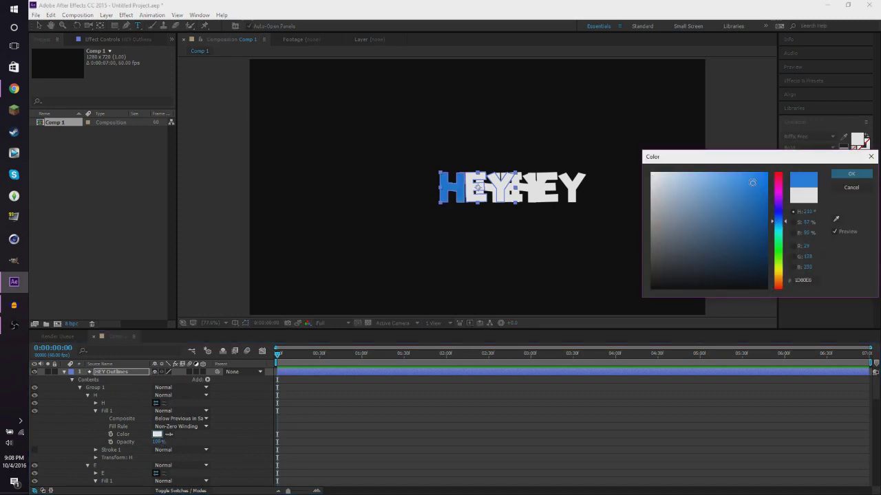
drag(752, 182, 756, 174)
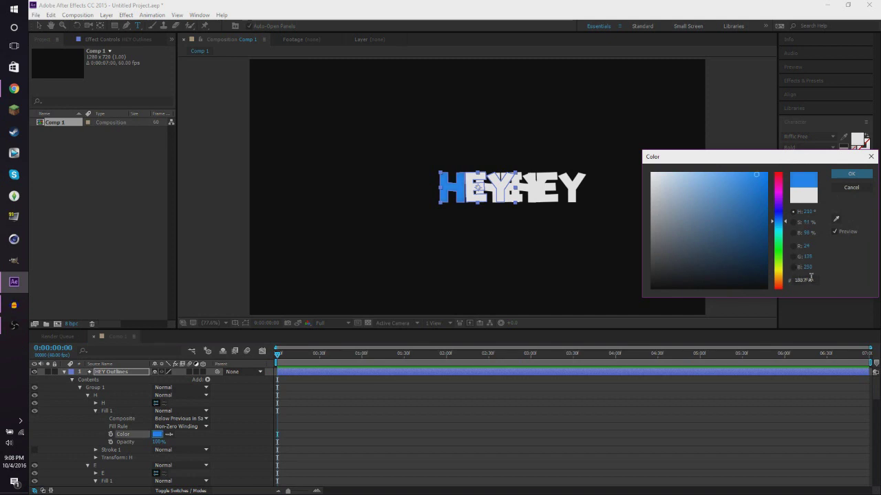
click(812, 280)
click(851, 174)
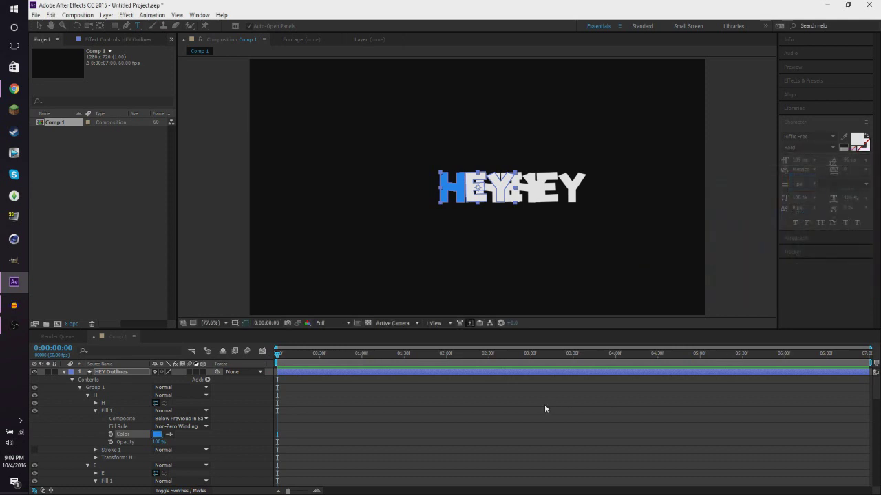
click(157, 434)
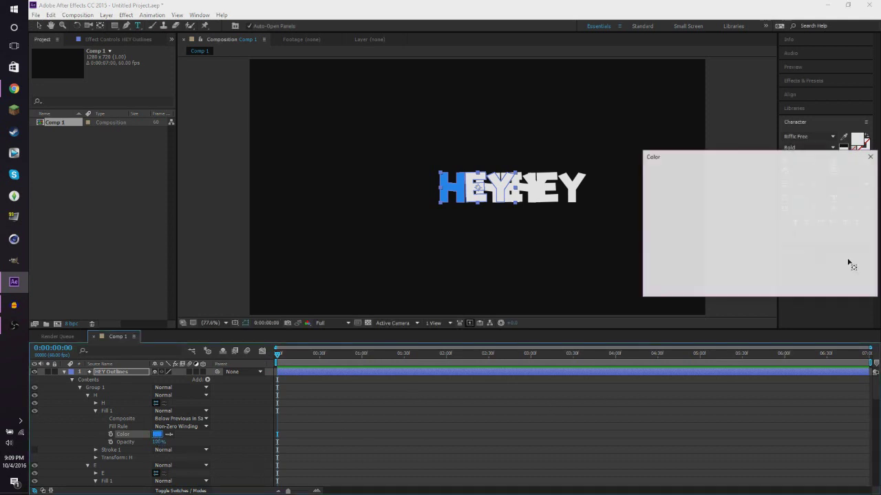
click(852, 174)
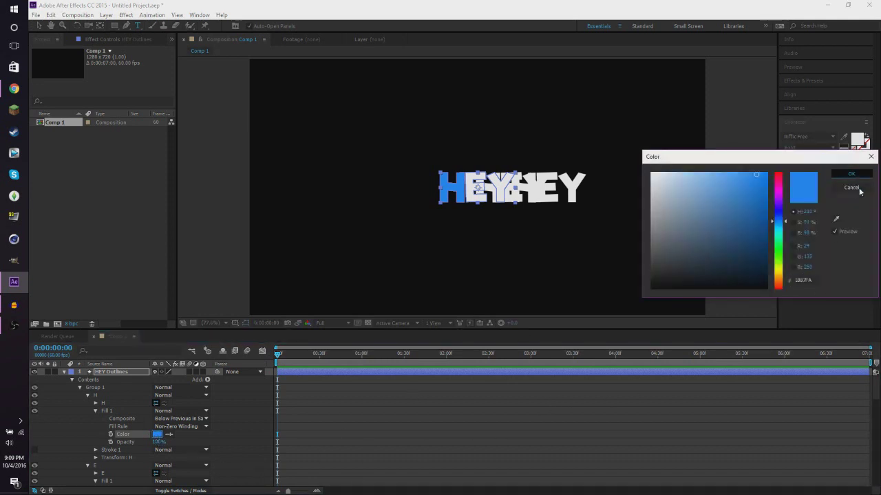
Paste blue 1887FA into the E and Y fills of Group 1
scroll(136, 440, down, 3)
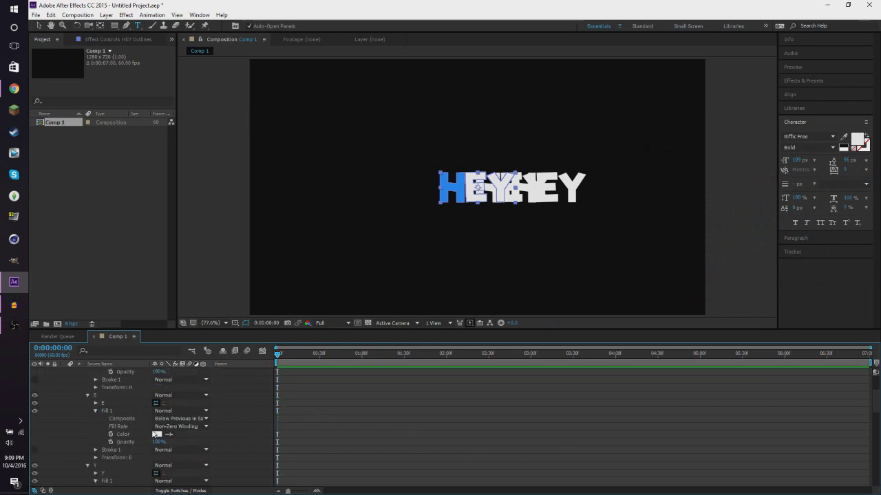
click(157, 434)
key(ctrl+v)
click(852, 174)
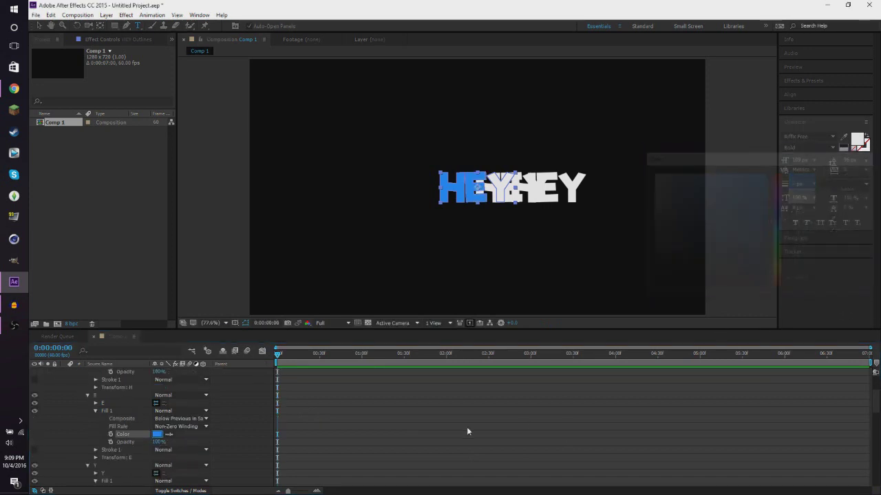
scroll(200, 447, down, 3)
click(157, 458)
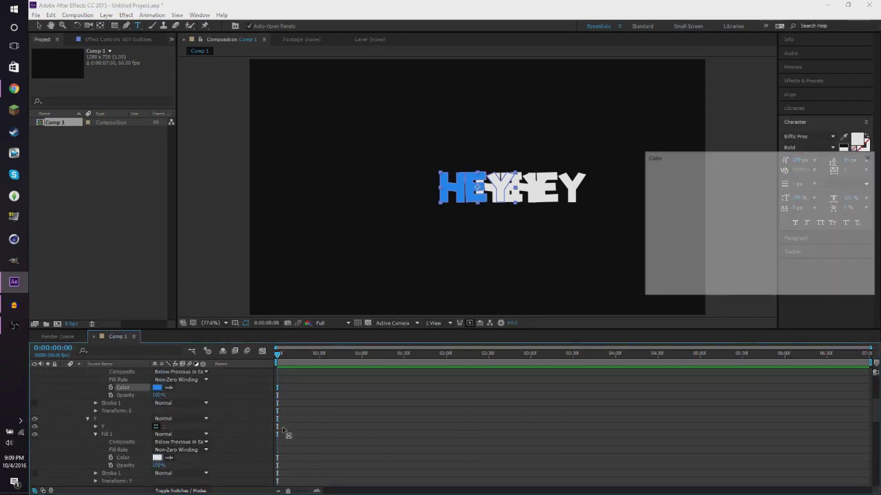
text(1887FA)
click(851, 174)
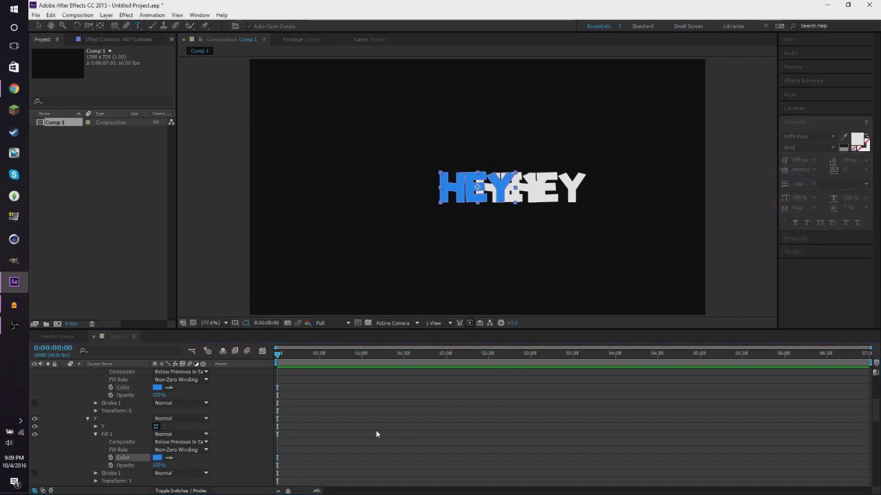
scroll(375, 430, down, 3)
Fill Group 2's H with a slightly darker blue and copy that hex code
scroll(234, 399, down, 4)
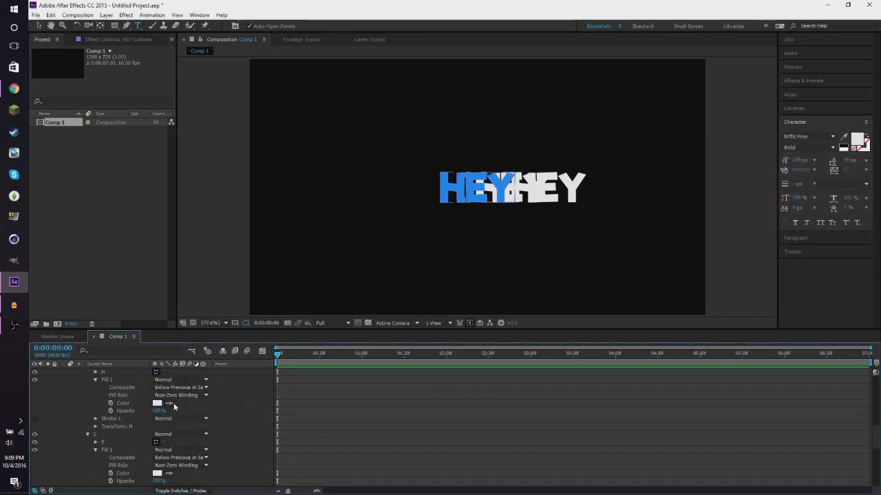
click(157, 404)
text(1887FA)
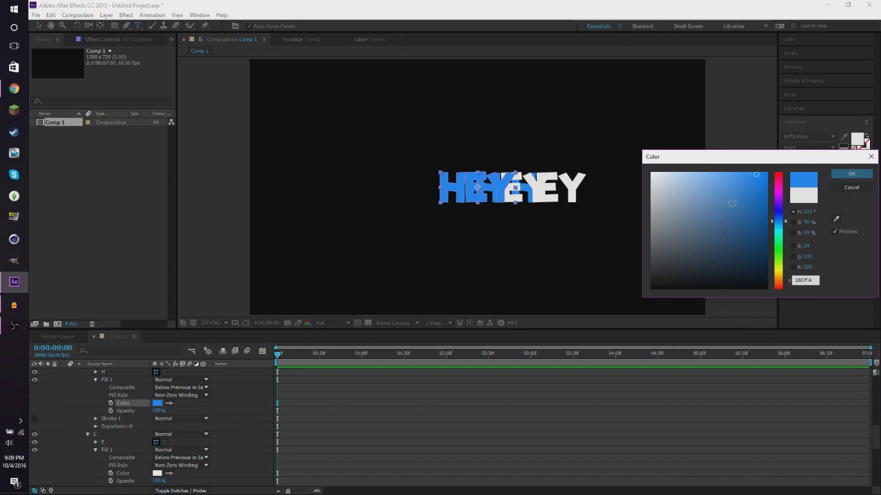
mouse_move(732, 203)
mouse_down()
mouse_move(758, 191)
mouse_move(756, 201)
mouse_up()
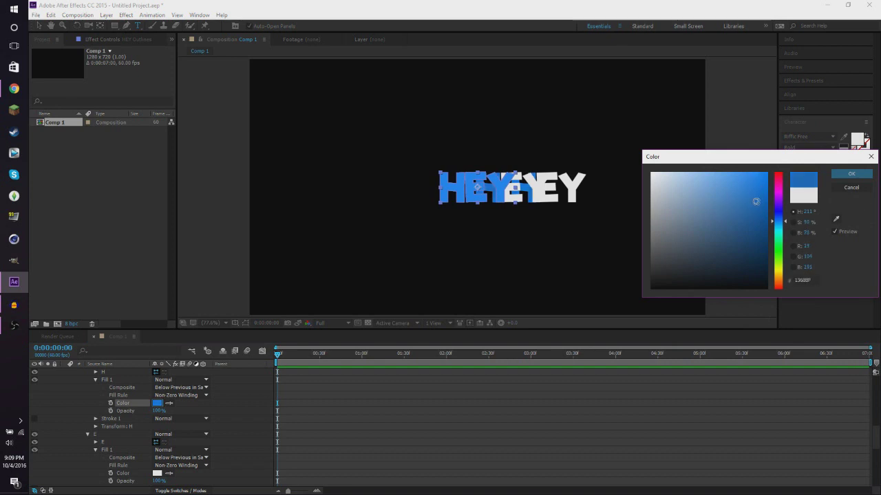
click(811, 280)
click(851, 173)
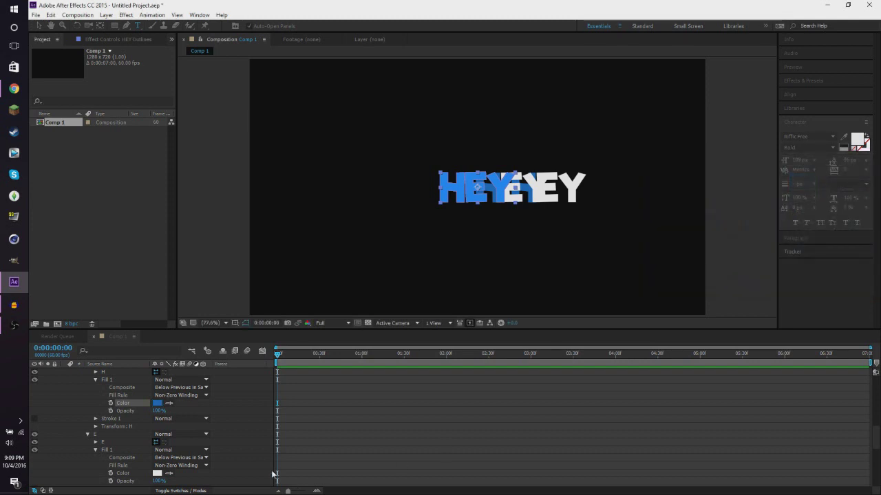
Apply the blue to Group 2's E and Y fills as well
scroll(172, 442, down, 3)
click(157, 426)
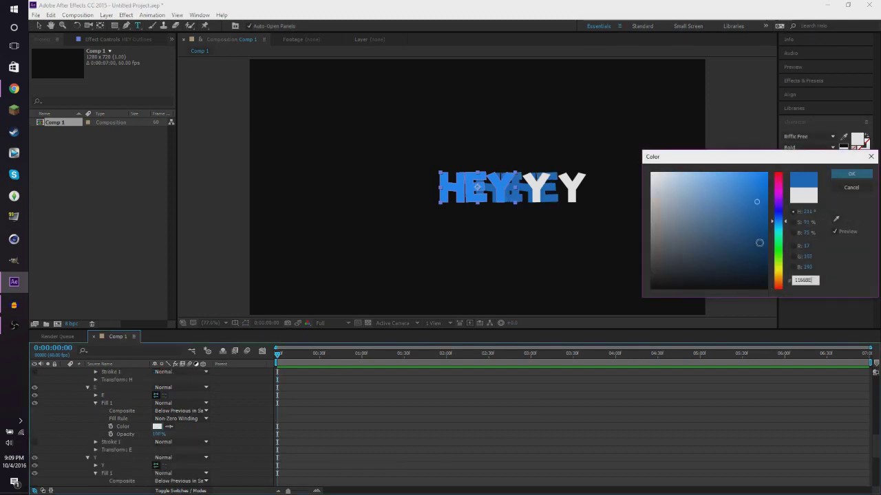
click(851, 173)
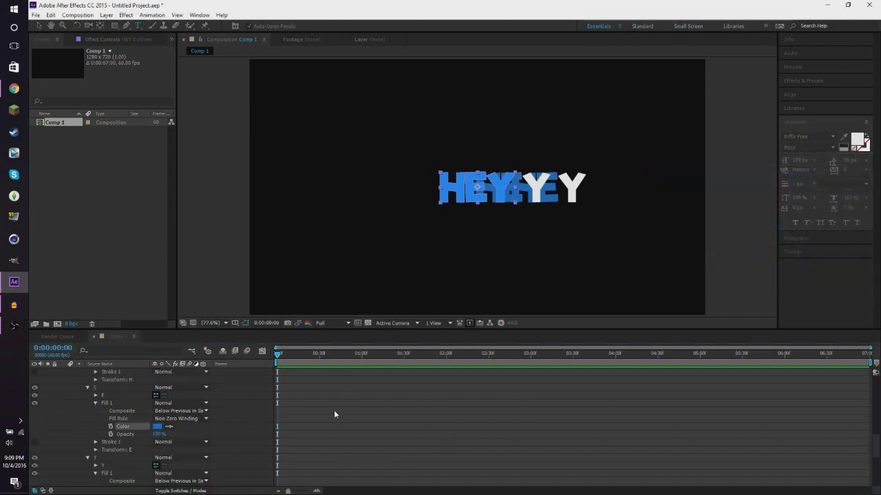
scroll(233, 430, down, 3)
click(157, 450)
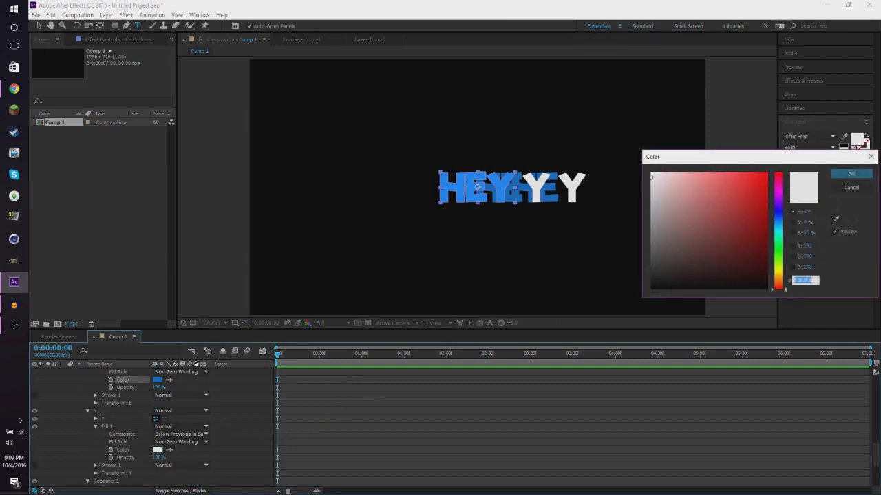
click(851, 173)
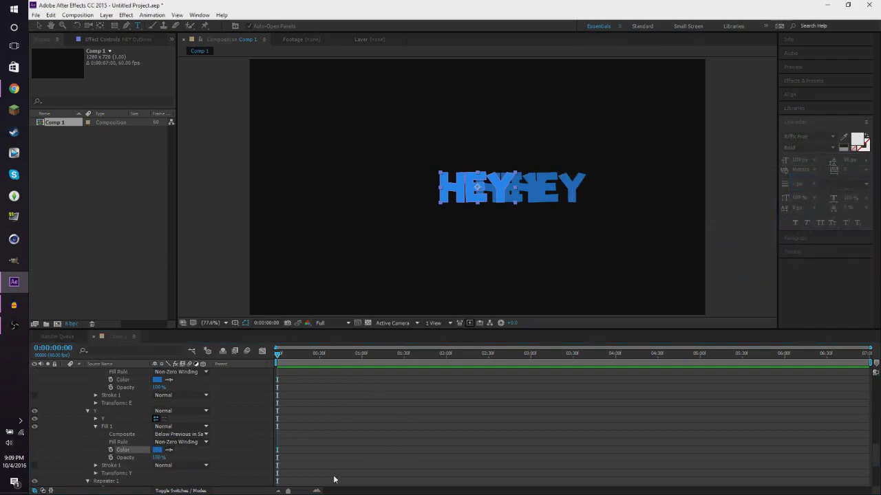
Set Repeater 1's position offset to 0, 1 and increase its copies to stack HEY
scroll(207, 454, down, 3)
scroll(134, 447, down, 3)
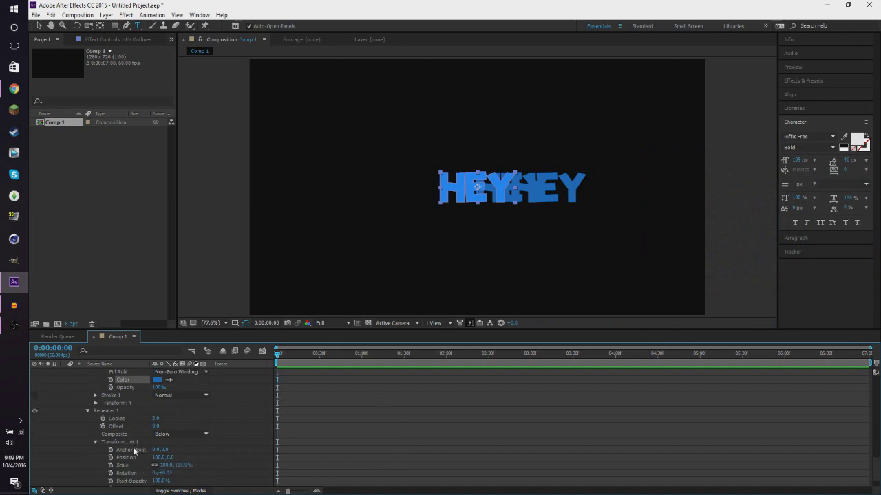
click(160, 434)
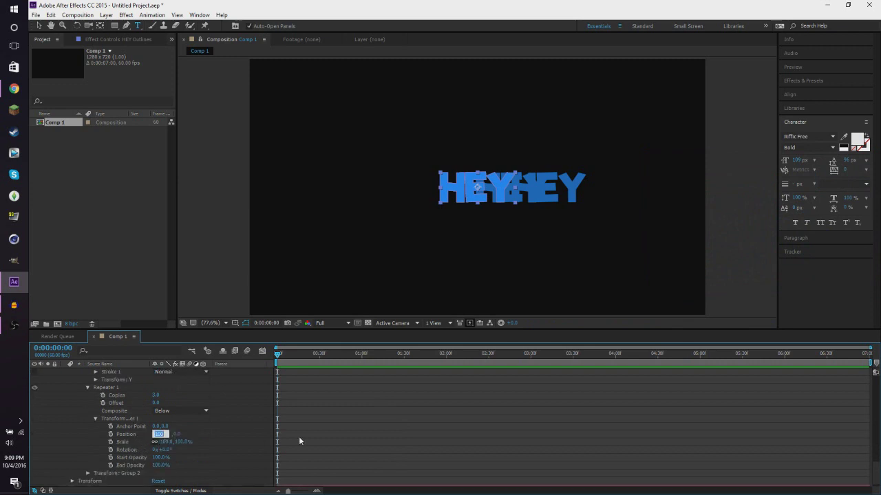
text(0)
key(Return)
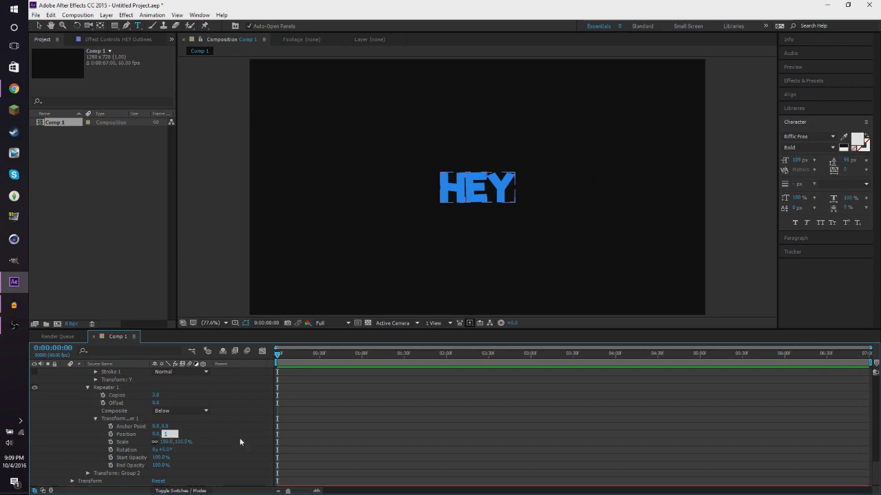
click(239, 437)
drag(165, 434, 168, 435)
drag(157, 397, 169, 398)
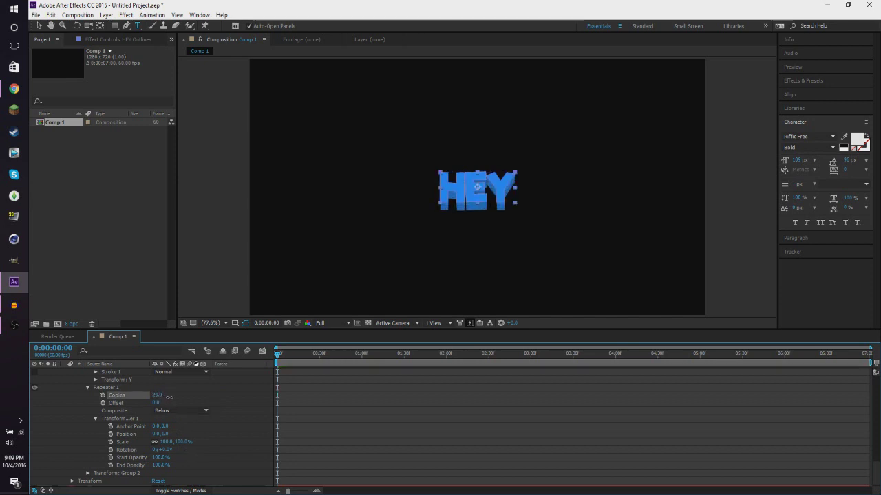
click(567, 379)
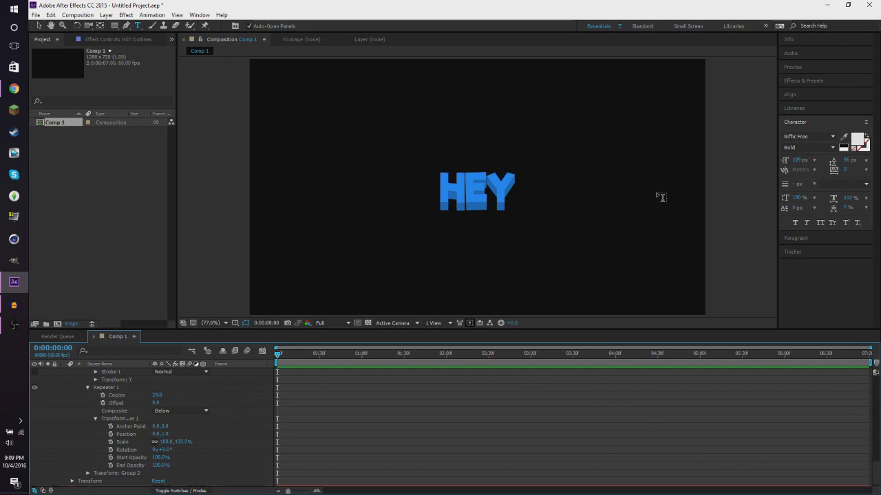
Scale the group up to about 251% and start shrinking each repeated copy slightly
click(523, 422)
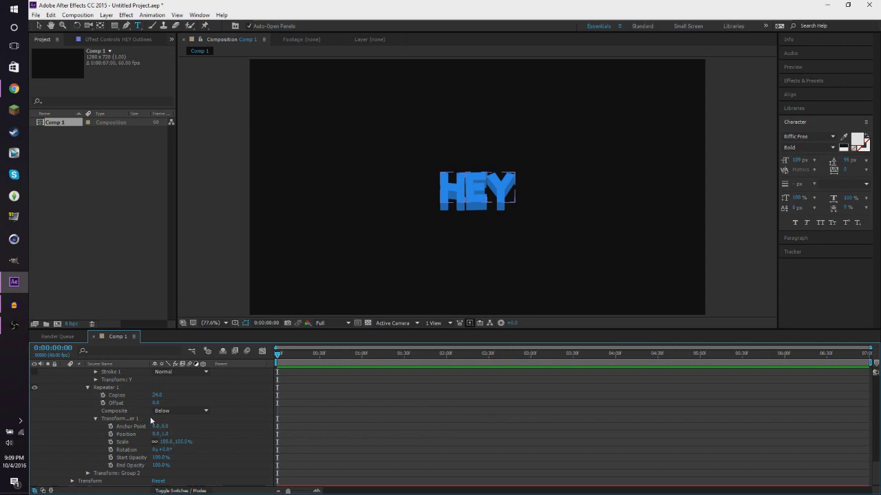
scroll(96, 443, down, 1)
click(72, 475)
scroll(132, 469, down, 2)
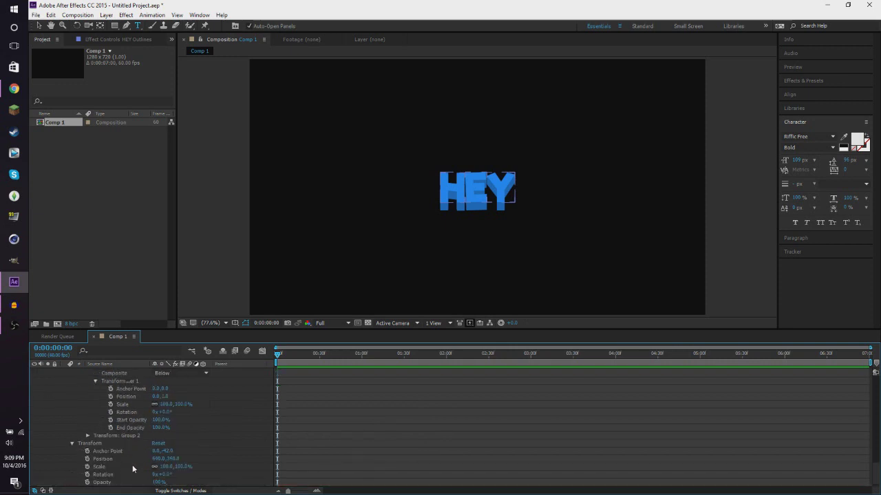
drag(165, 467, 209, 460)
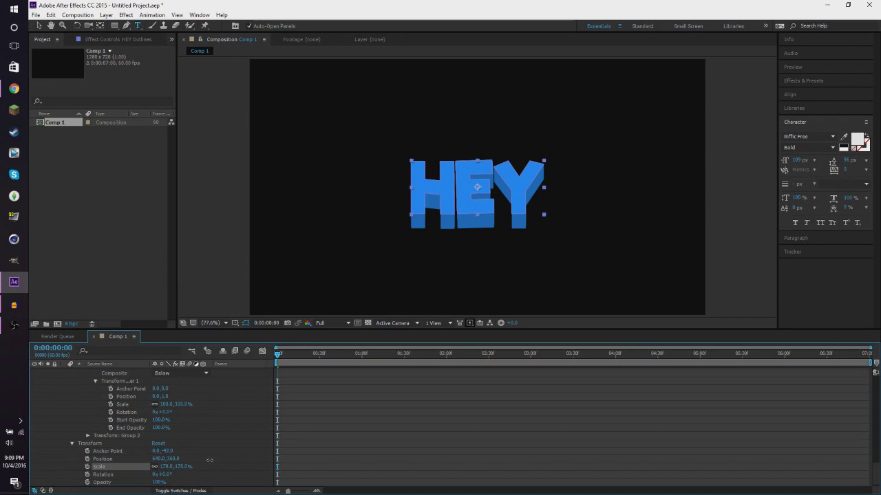
drag(209, 460, 229, 460)
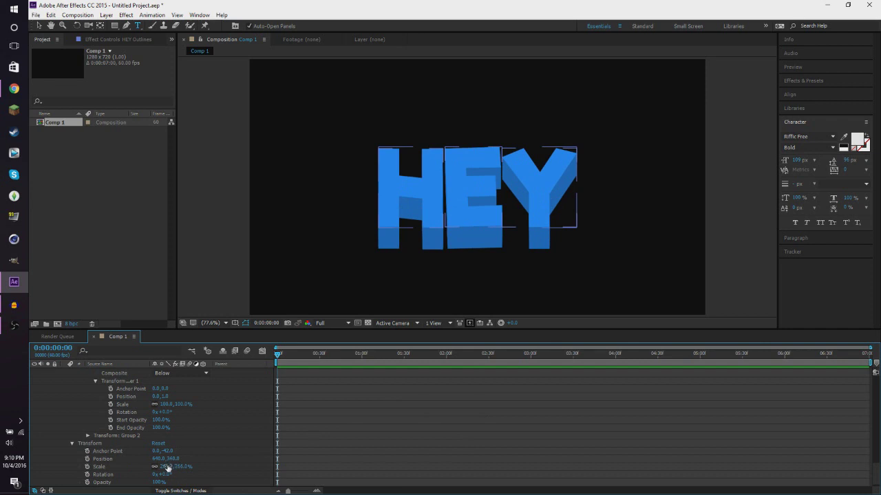
mouse_move(164, 467)
mouse_down()
mouse_move(154, 466)
mouse_move(163, 466)
mouse_up()
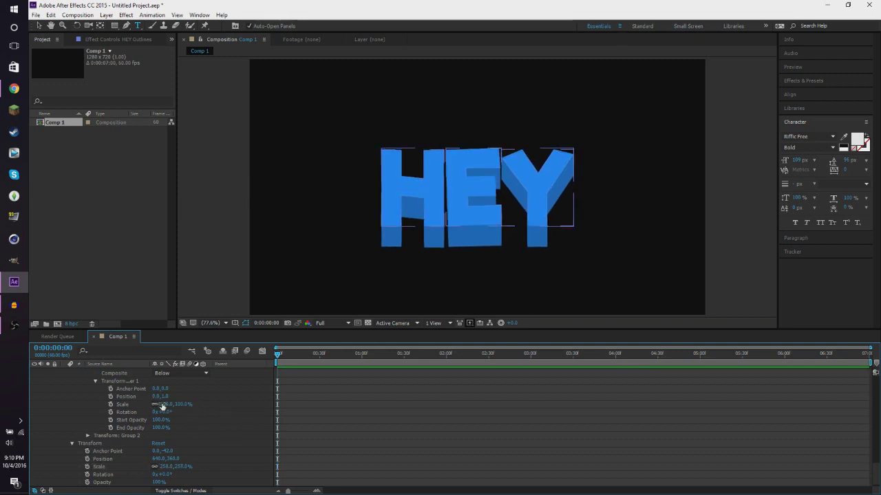
mouse_move(165, 405)
mouse_down()
mouse_move(138, 409)
mouse_move(166, 411)
mouse_up()
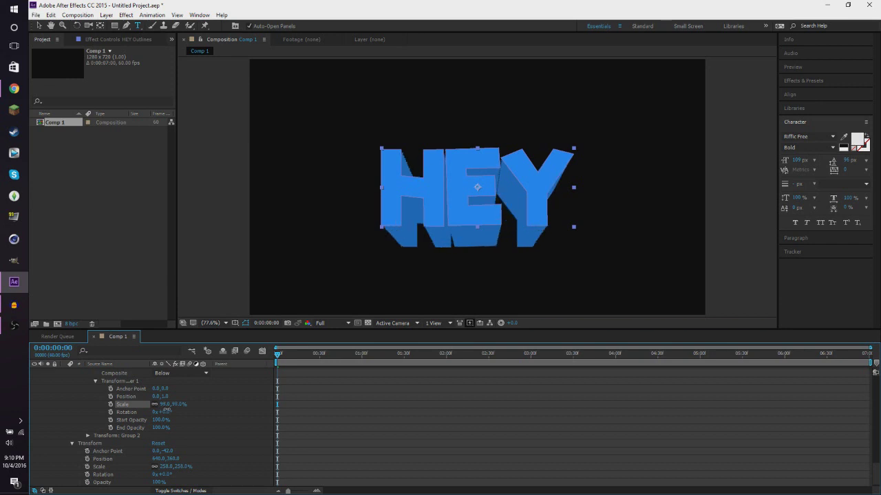
Set the repeater copy scale to 99%, cut copies to 15, and zoom out to review
drag(165, 411, 165, 409)
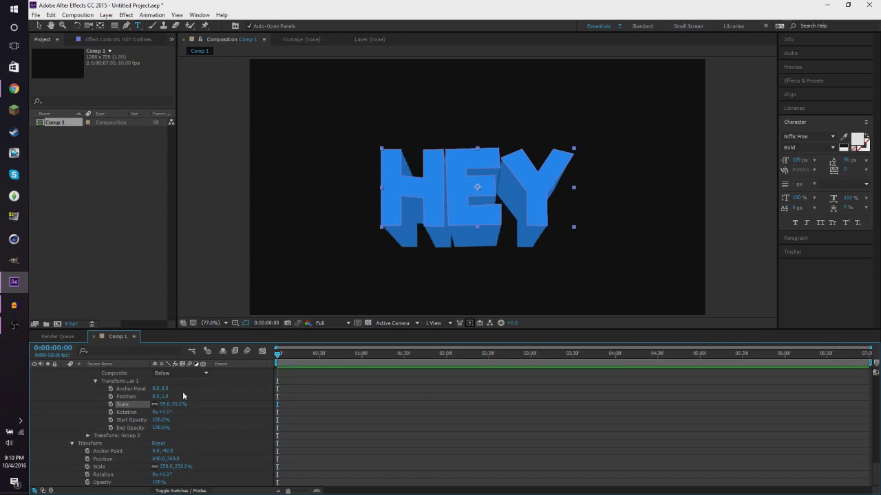
scroll(206, 399, up, 2)
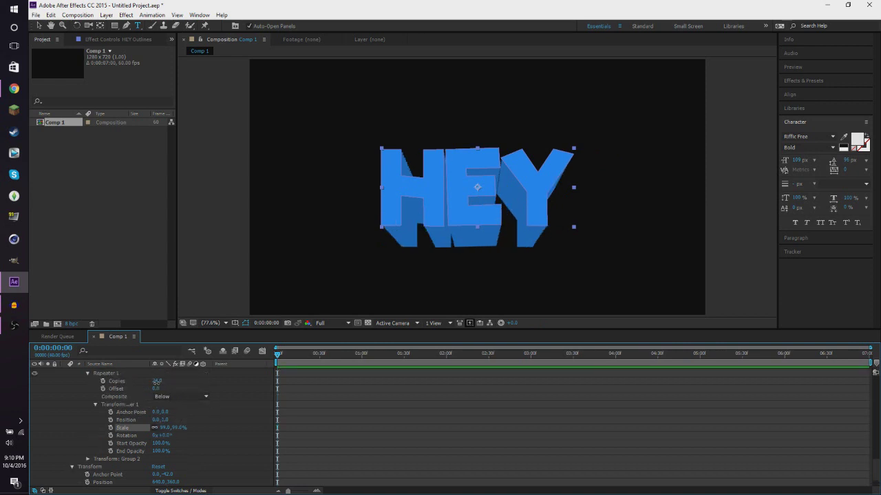
drag(157, 382, 156, 383)
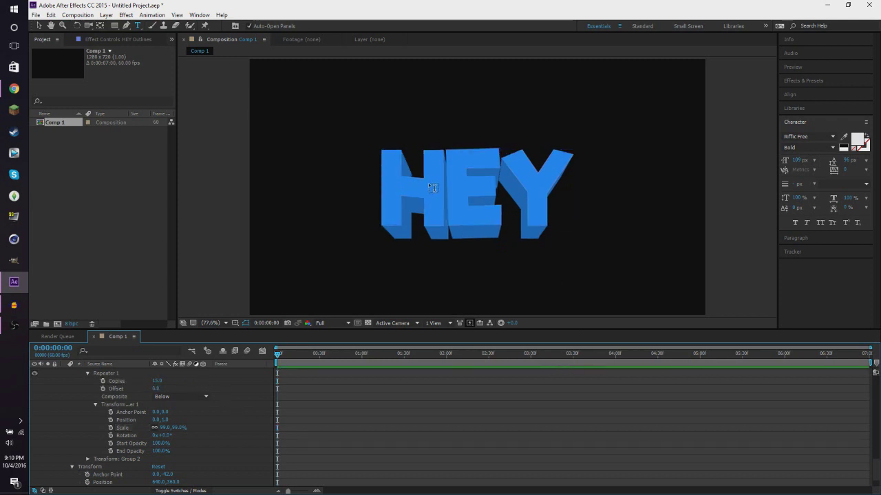
scroll(428, 182, up, 5)
scroll(402, 183, down, 2)
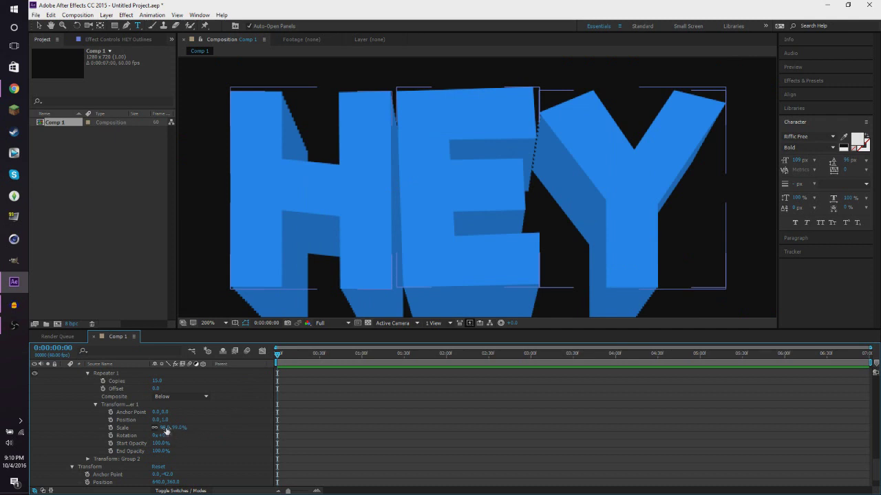
click(336, 413)
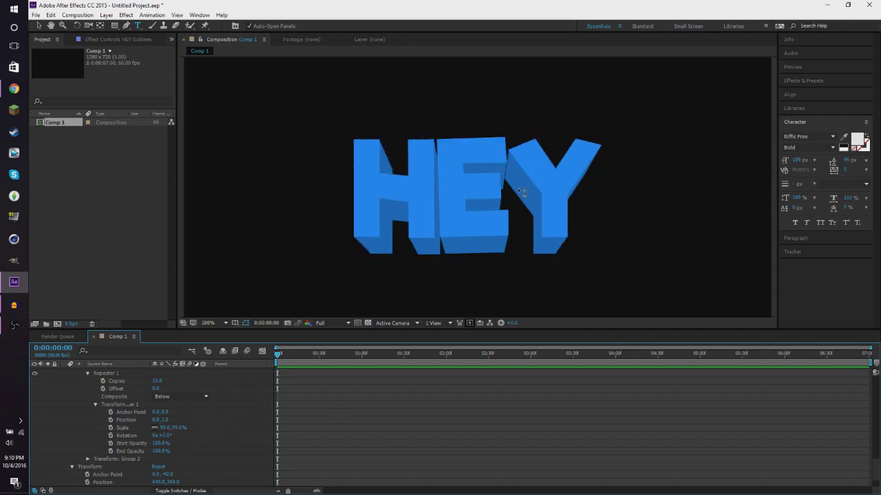
key(comma)
key(comma)
key(comma)
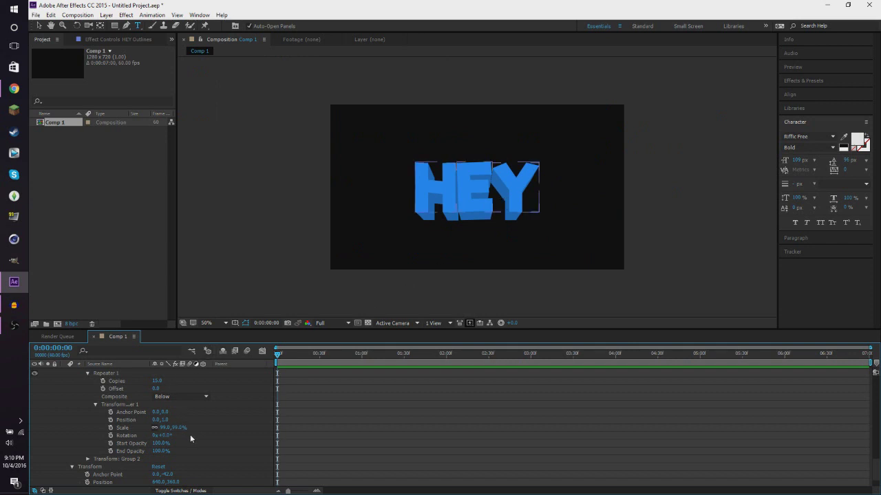
scroll(179, 446, down, 2)
Scale the HEY layer down to 154% and fit the whole composition in the viewer
drag(171, 462, 135, 463)
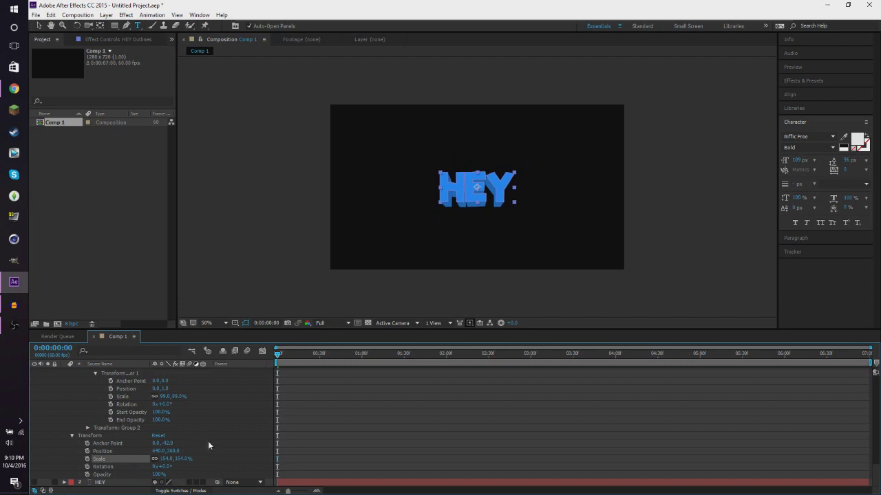
click(211, 324)
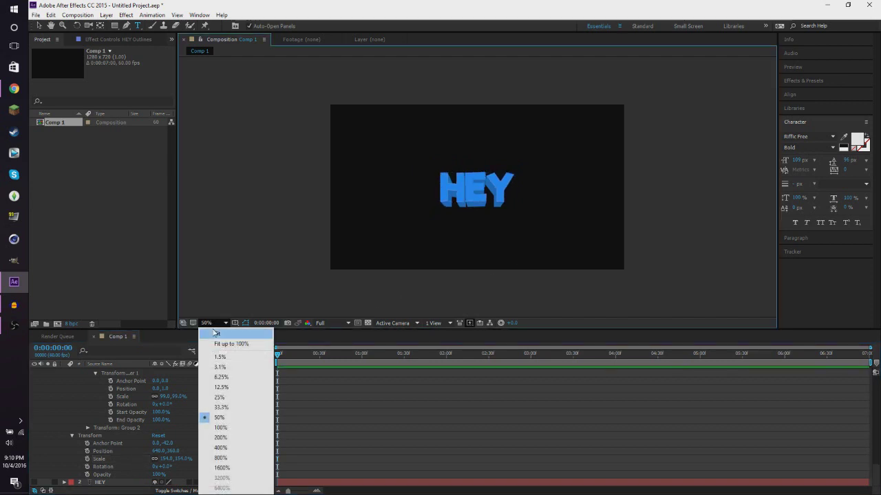
click(217, 333)
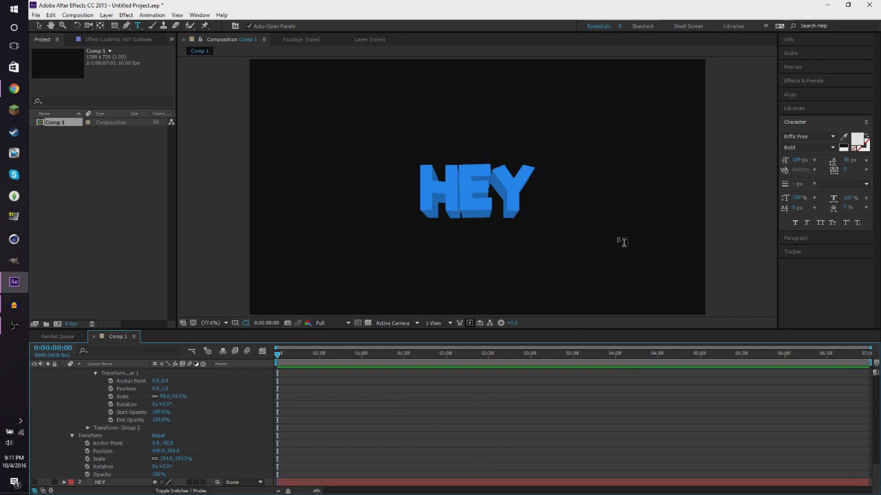
Turn on the transparency grid, collapse all layer properties and select HEY Outlines
click(369, 323)
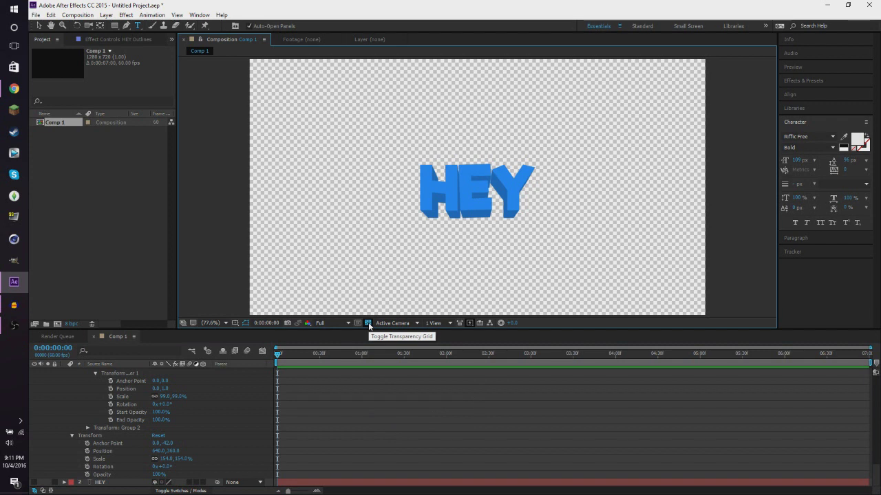
click(391, 402)
key(u)
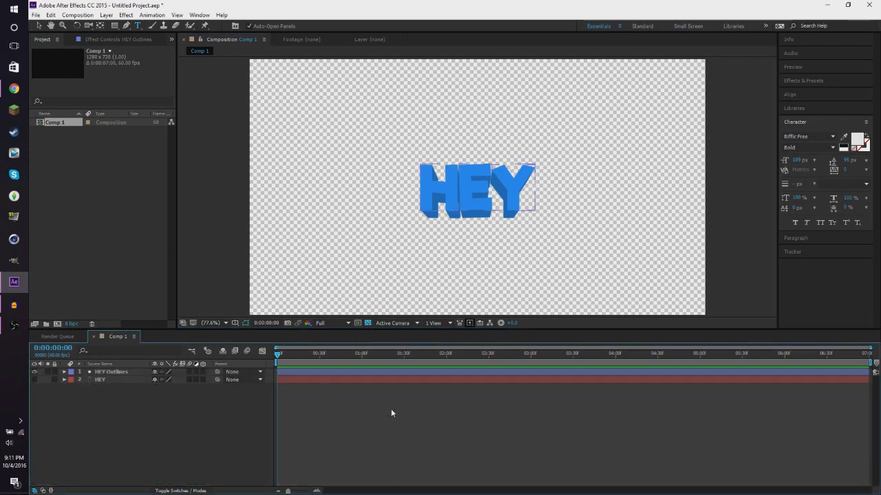
click(391, 409)
click(116, 371)
Add a Stroke layer style to HEY Outlines and turn the transparency grid off
right_click(116, 370)
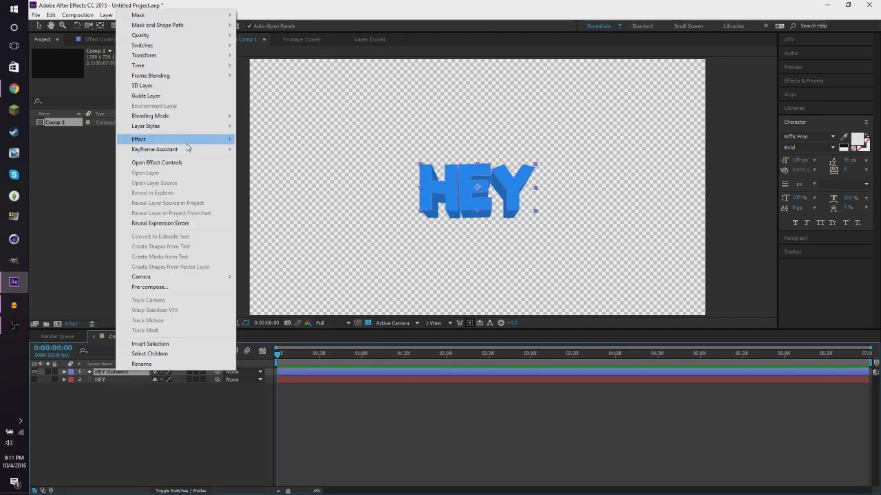
mouse_move(184, 130)
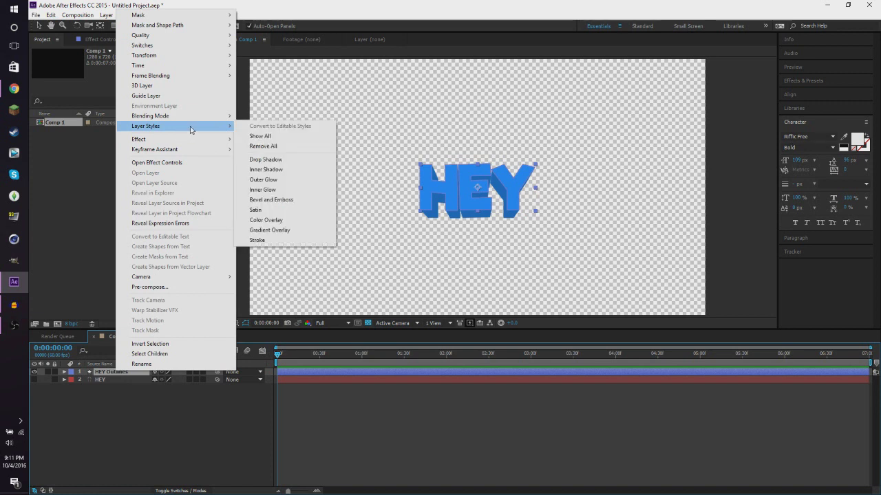
click(256, 241)
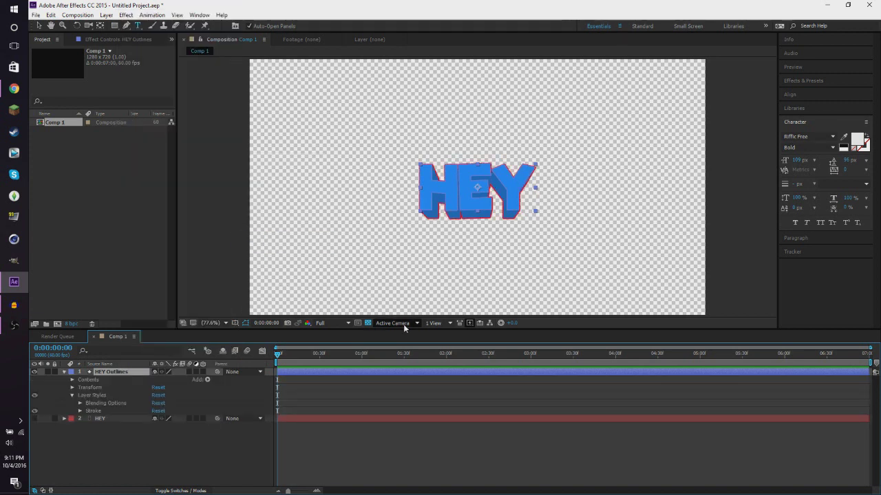
click(368, 323)
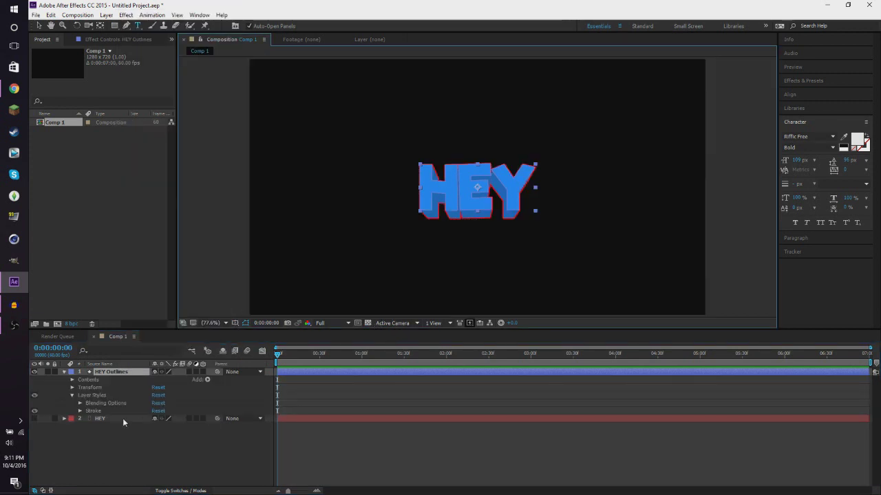
Set the stroke colour to white and increase its size from 3, then deselect the layer
click(79, 411)
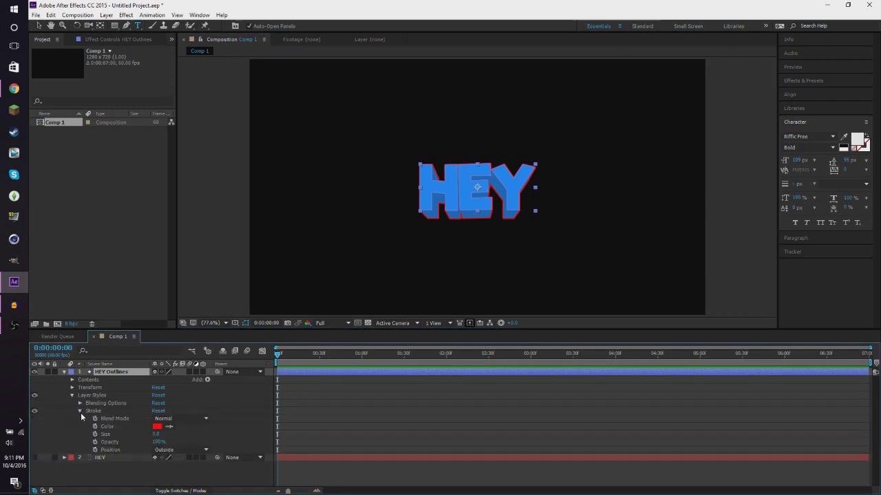
click(158, 427)
drag(654, 177, 619, 152)
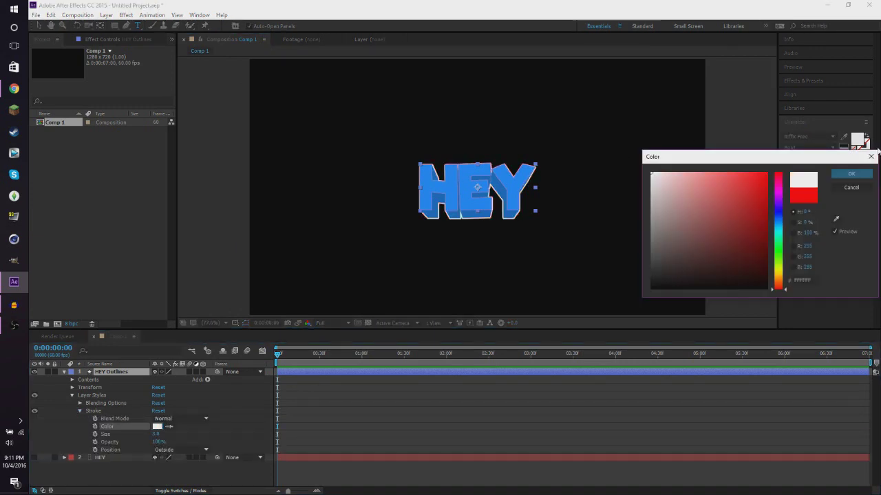
click(843, 174)
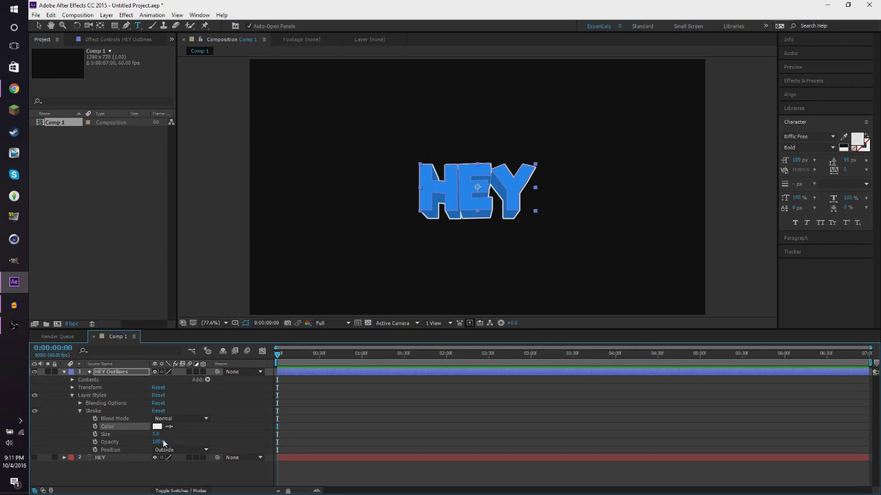
drag(157, 434, 171, 433)
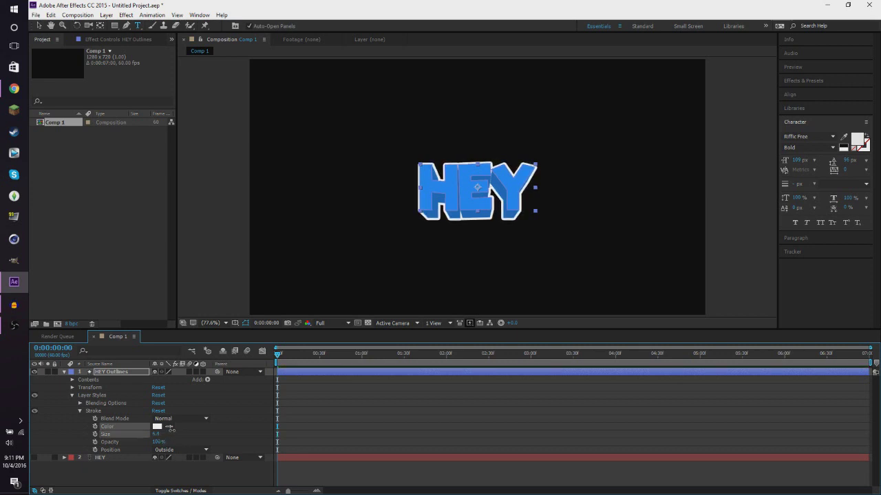
click(406, 424)
Collapse the layer properties and switch the transparency grid back on
key(u)
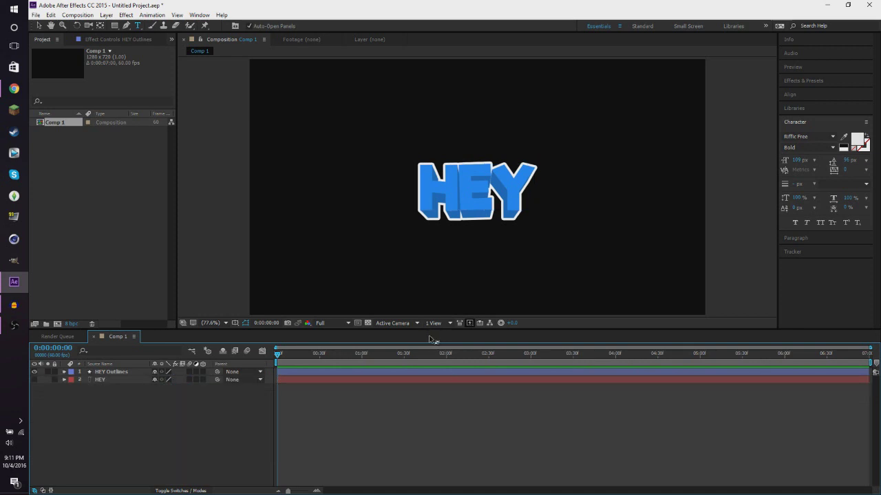
click(369, 324)
click(369, 323)
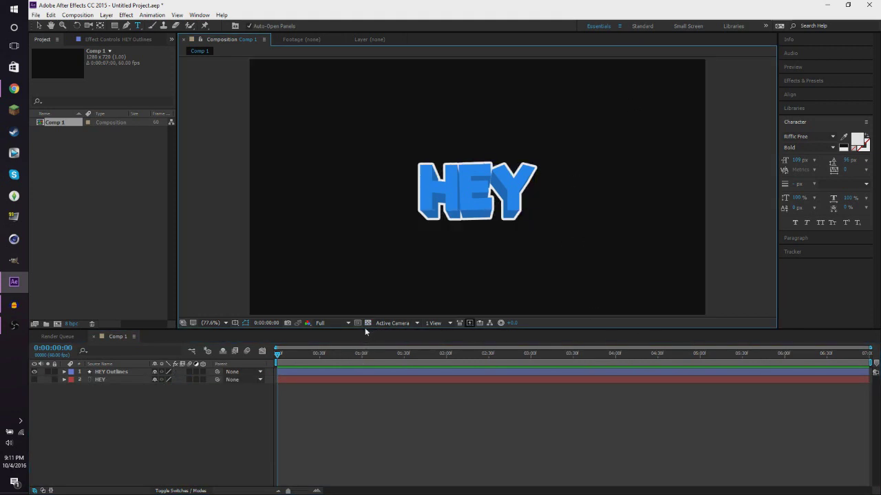
click(368, 323)
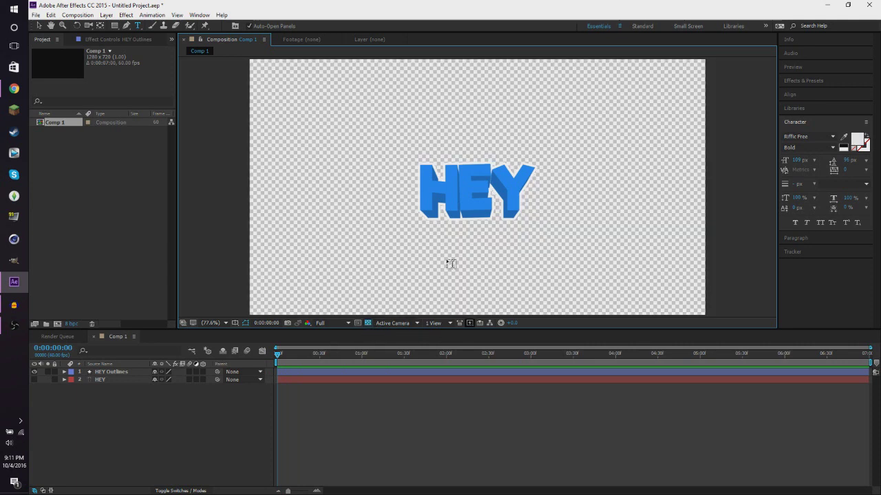
Select HEY Outlines and open its layer menu twice, dismissing it each time
click(122, 372)
right_click(122, 373)
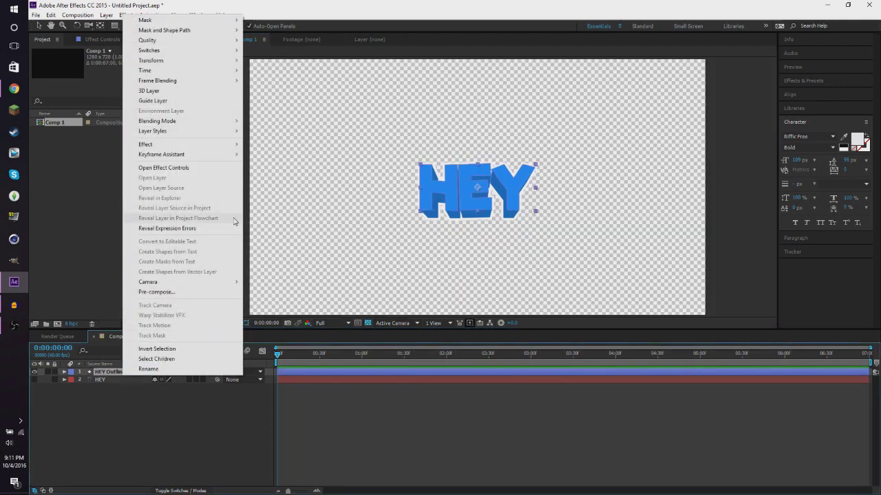
click(259, 405)
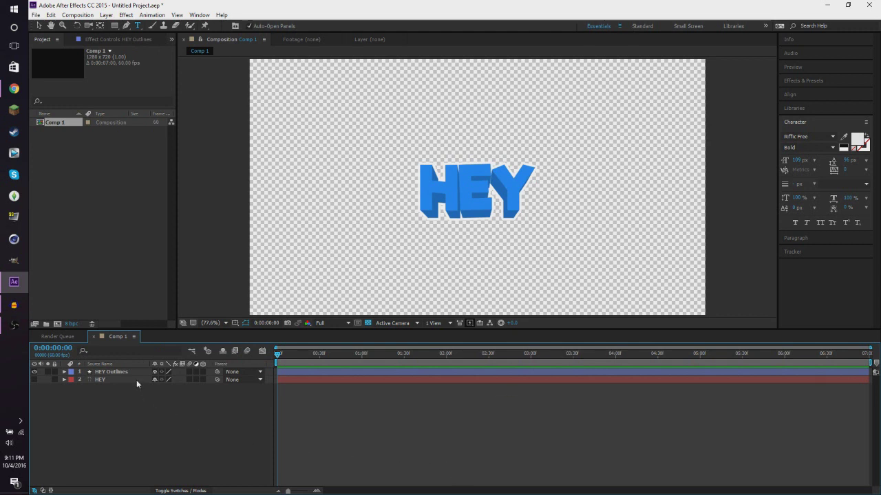
click(116, 372)
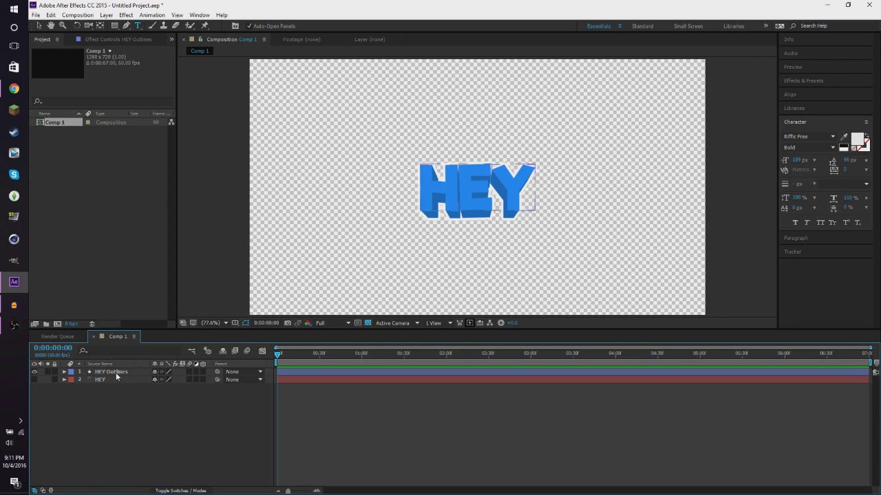
right_click(116, 372)
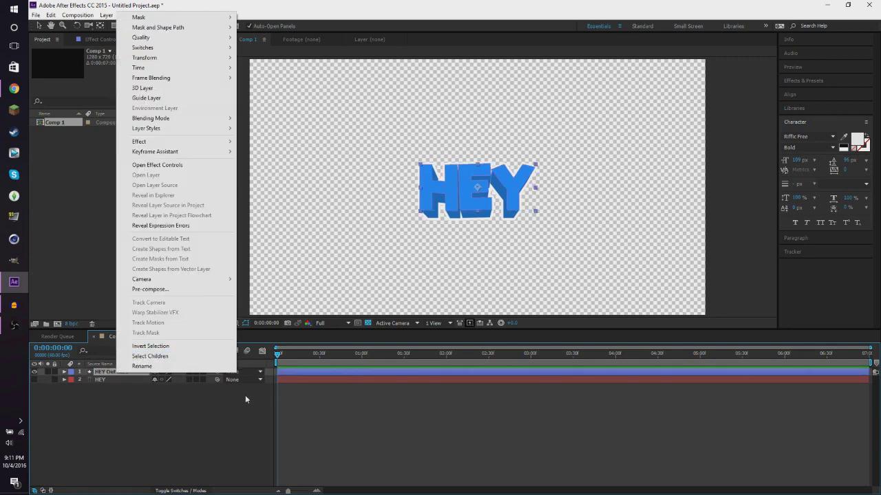
click(233, 421)
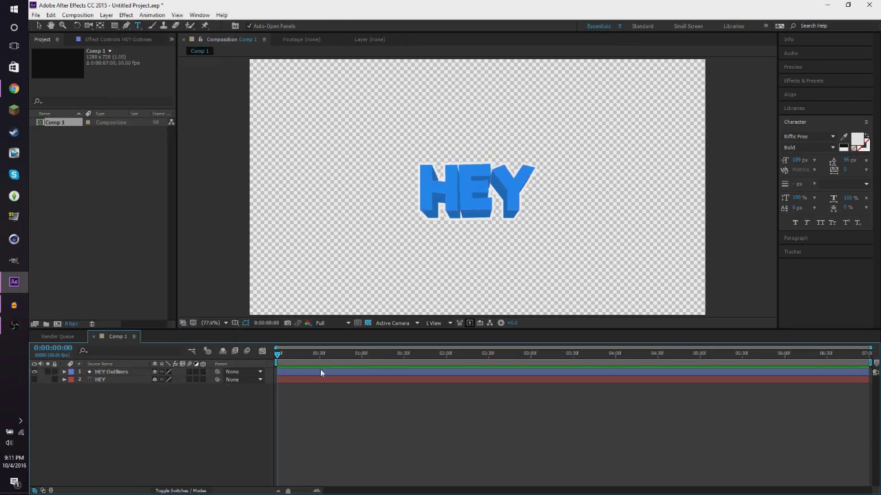
Open and cancel Composition Settings, then select HEY Outlines and bring up its layer menu
right_click(353, 408)
click(411, 336)
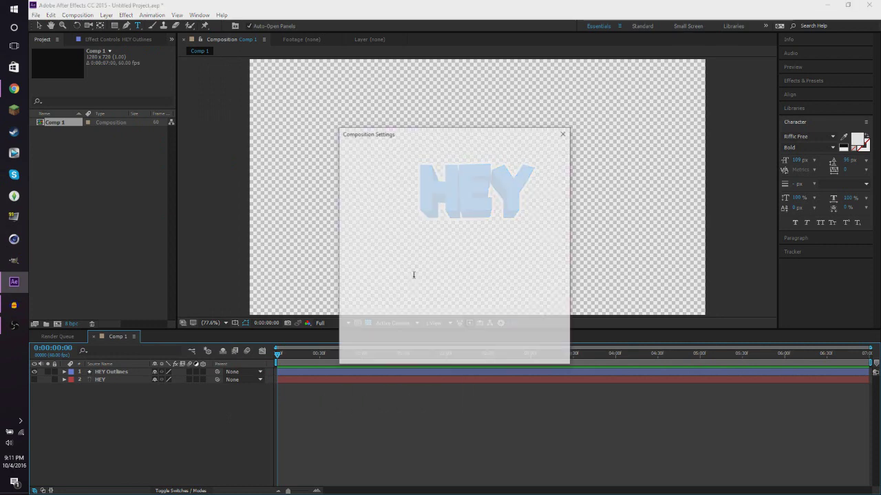
click(543, 354)
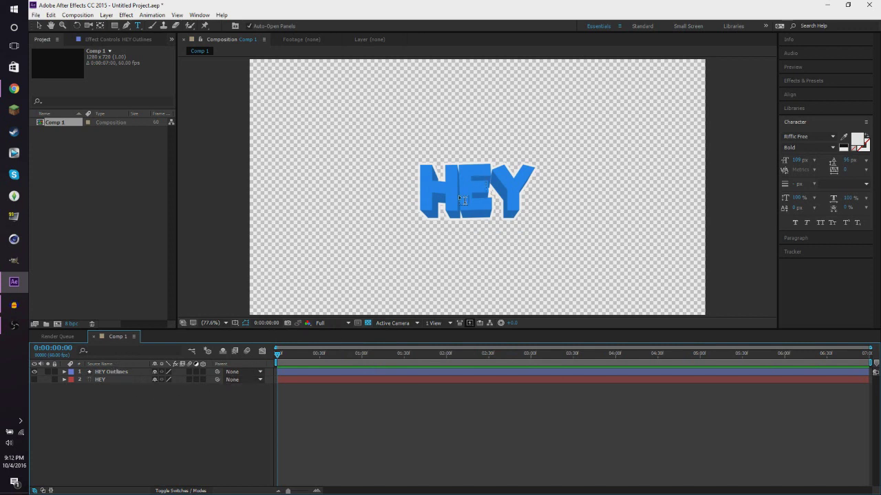
click(112, 379)
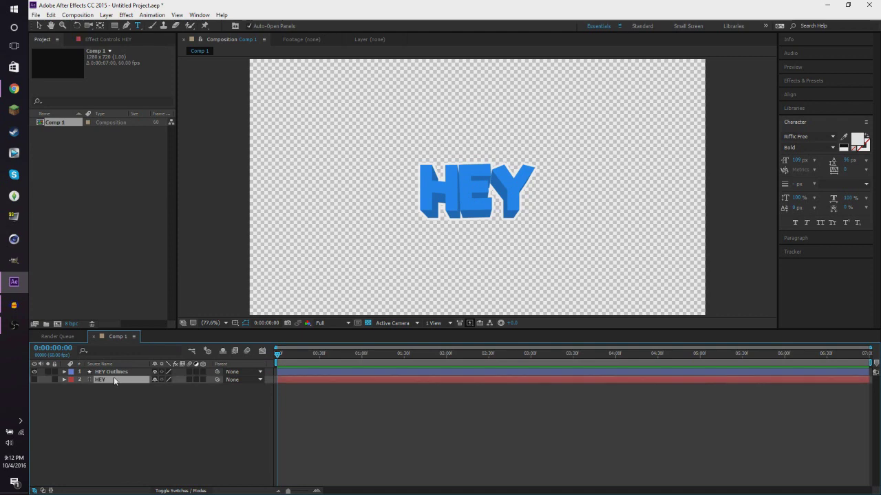
click(124, 373)
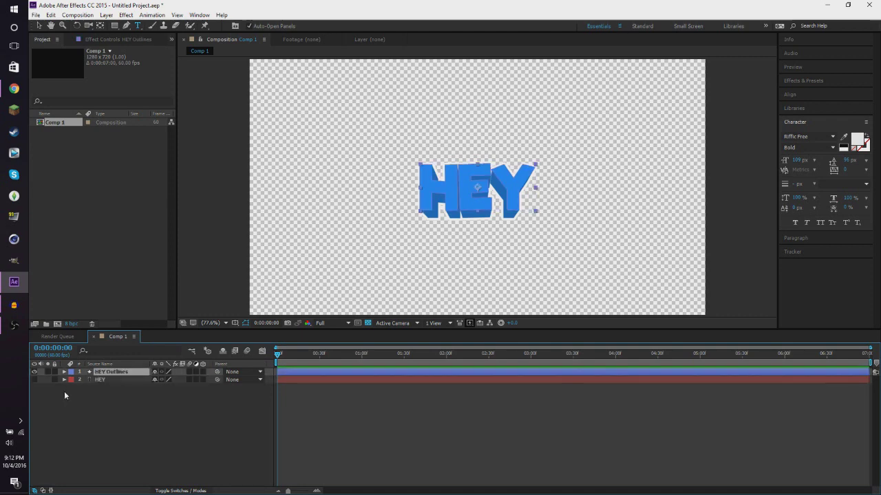
right_click(125, 377)
Add a Drop Shadow style to HEY Outlines with 0 distance and 28 size, softer and lighter
mouse_move(204, 141)
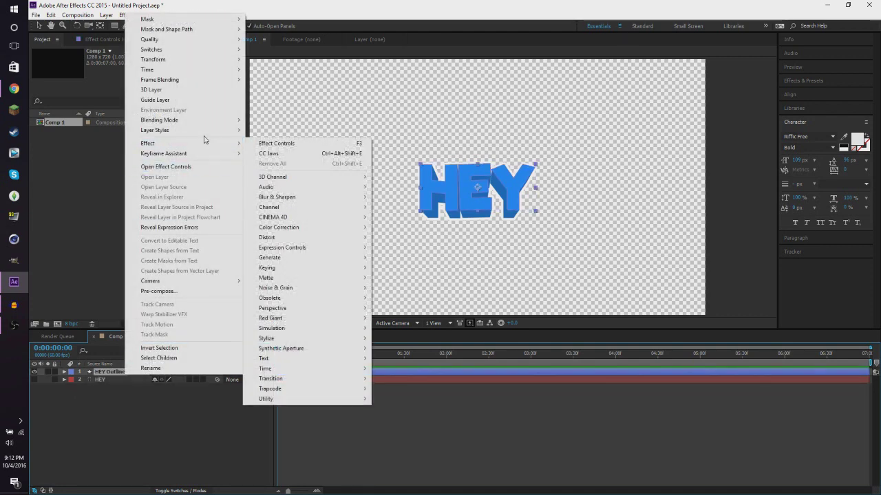
click(269, 164)
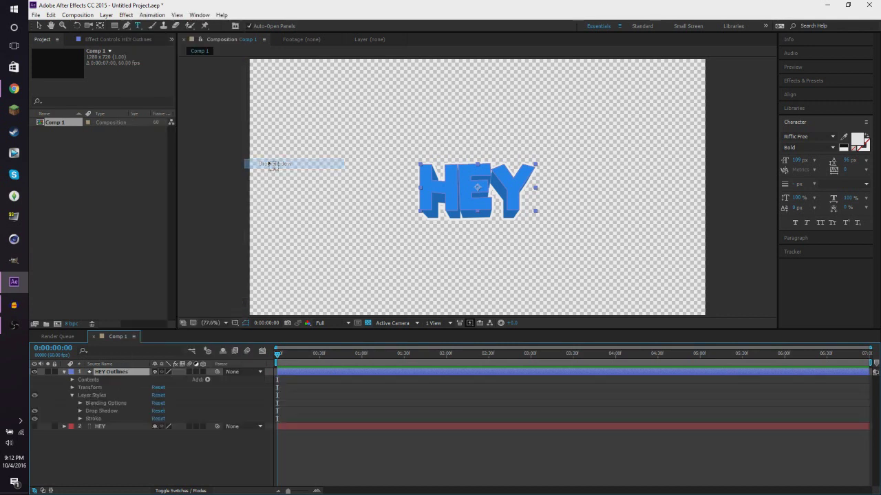
click(83, 415)
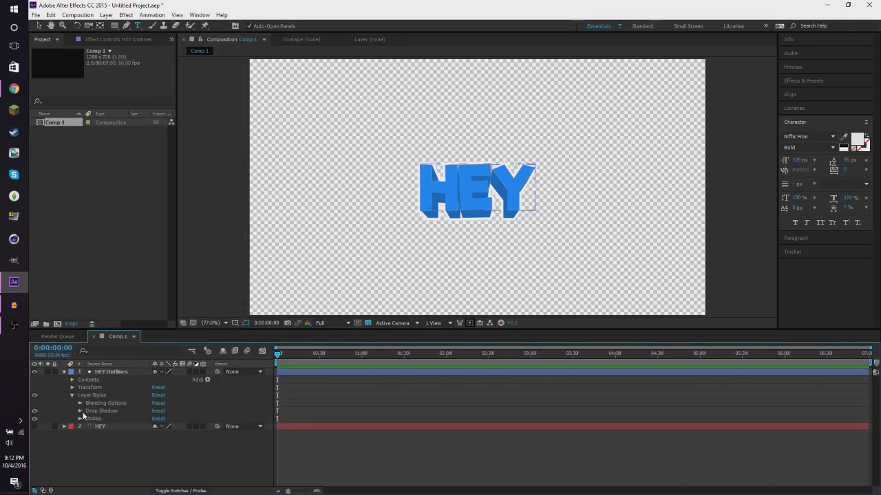
click(80, 411)
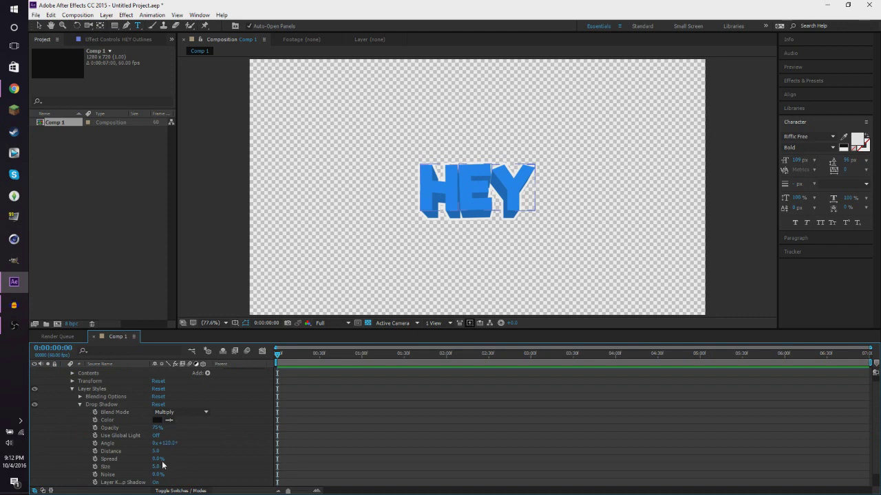
drag(156, 451, 167, 466)
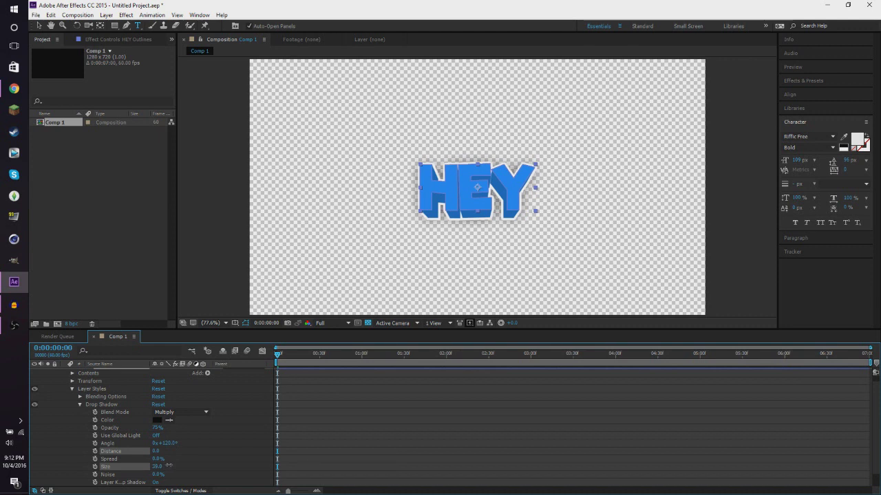
drag(158, 429, 139, 433)
click(337, 440)
key(u)
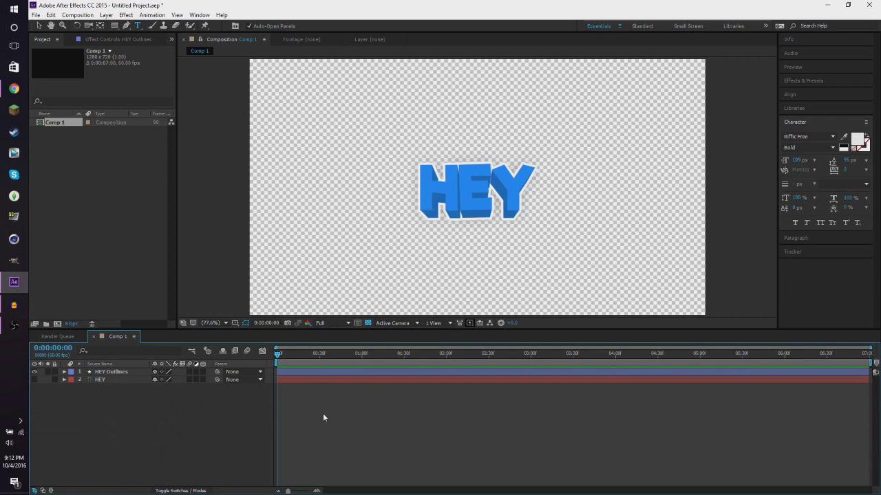
Start a new solid coloured with a lightened version of the blue sampled from HEY
key(ctrl+y)
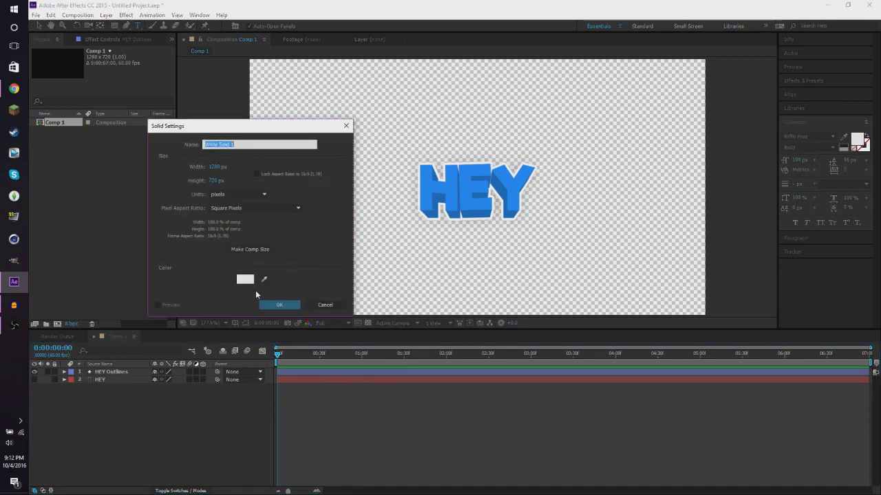
click(245, 279)
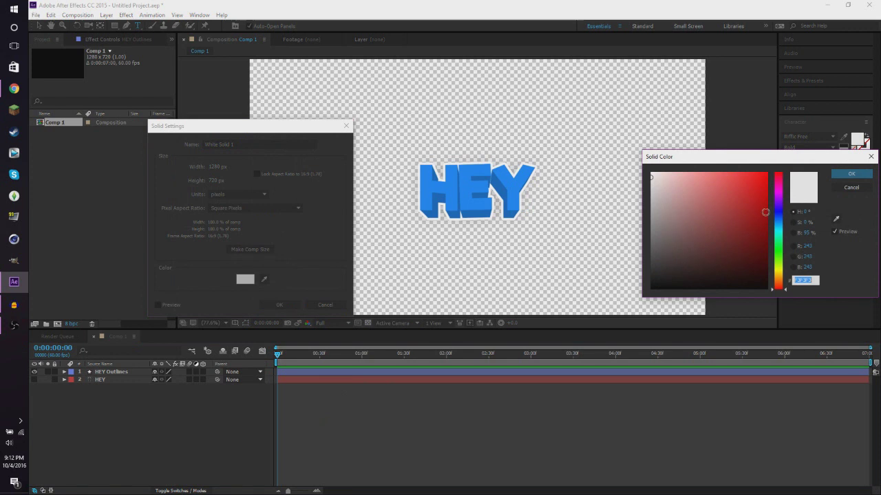
click(836, 219)
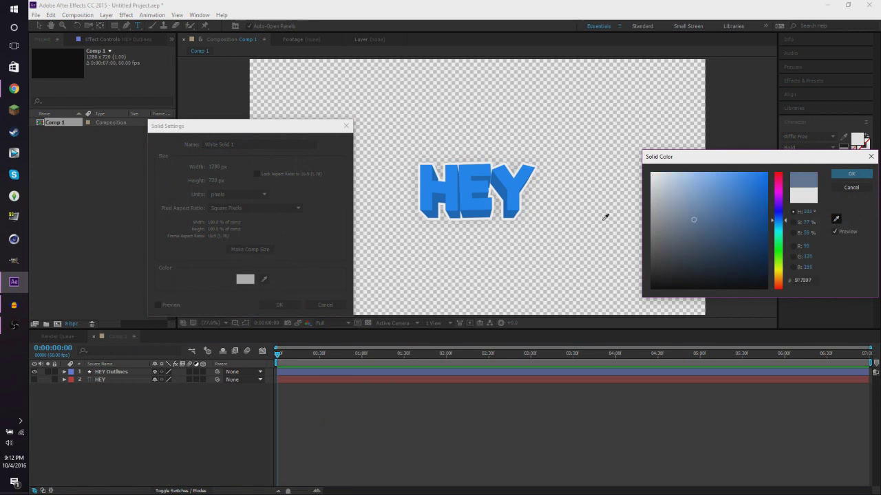
click(512, 211)
mouse_move(748, 202)
mouse_down()
mouse_move(728, 206)
mouse_move(713, 186)
mouse_up()
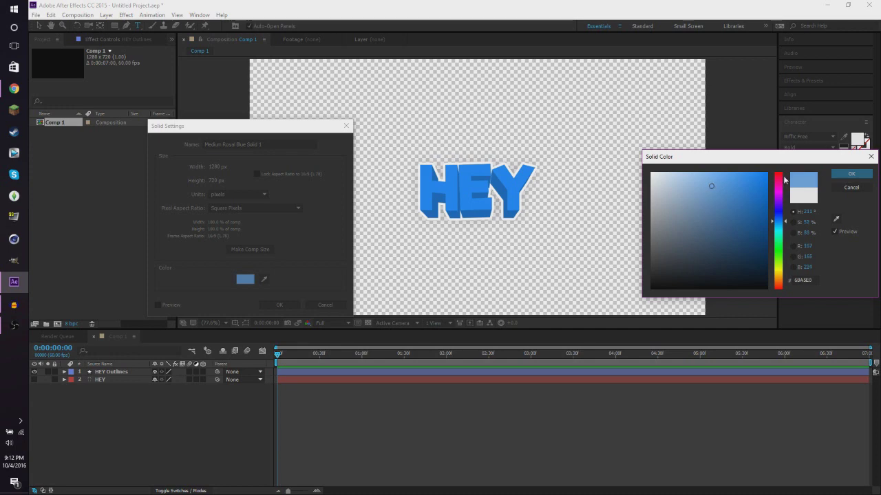
click(851, 173)
Create the light-blue solid and move it beneath the HEY layers as the background
click(280, 304)
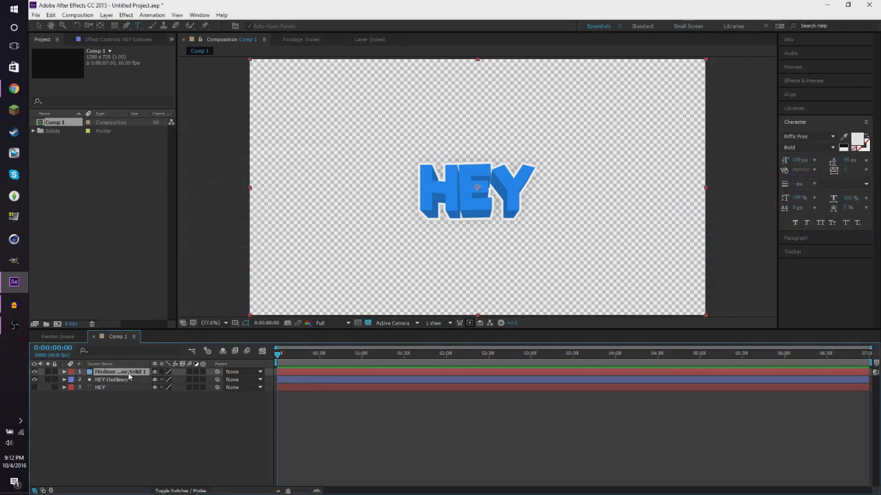
drag(113, 371, 138, 424)
click(246, 429)
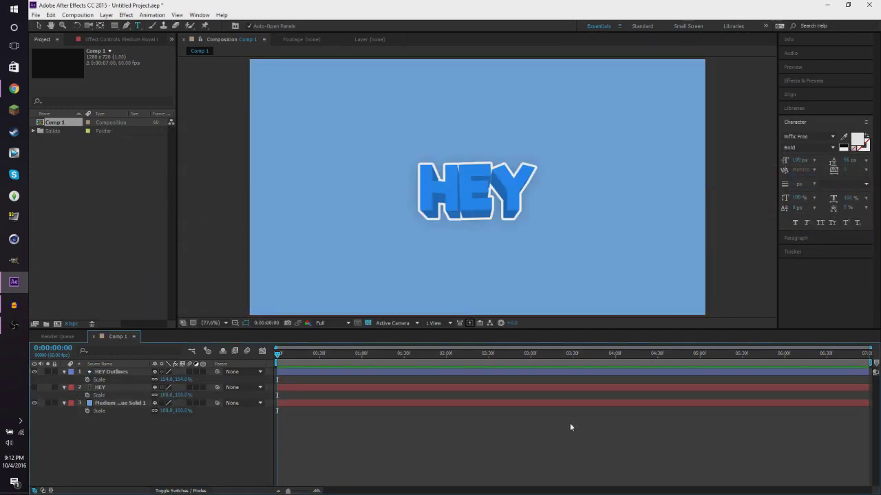
Lower the HEY Outlines drop shadow opacity to 5% and collapse all layer properties
click(64, 372)
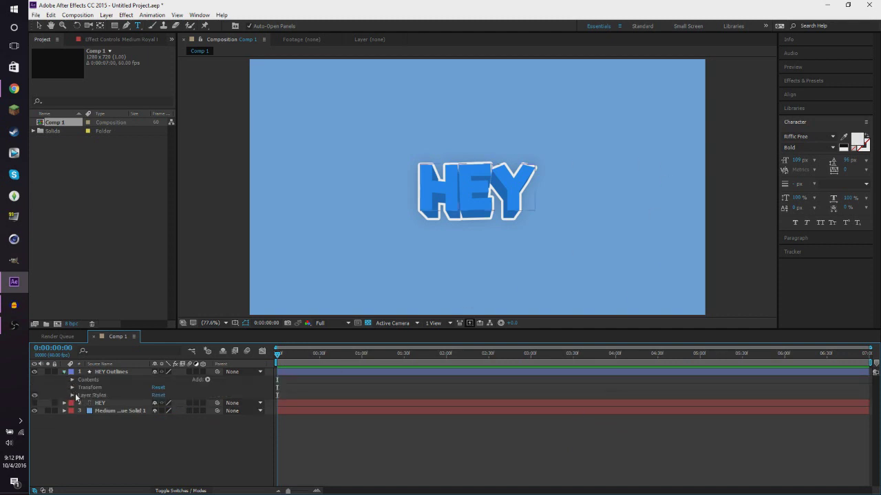
click(73, 397)
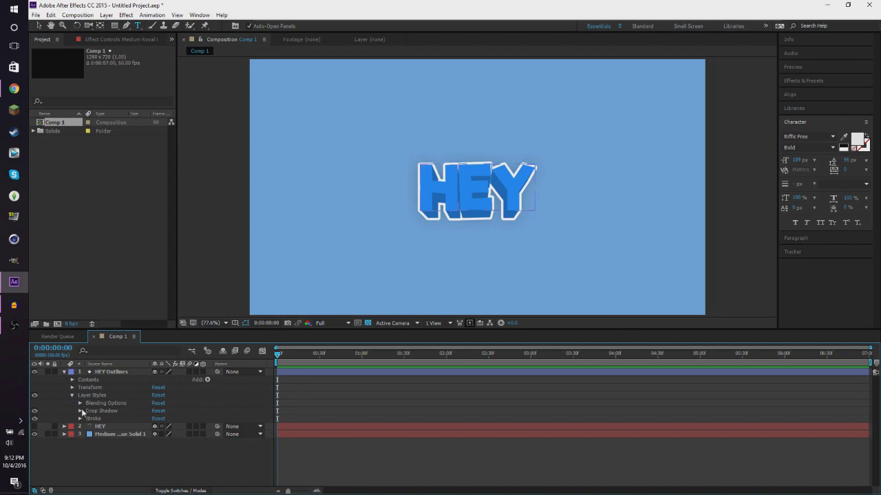
click(80, 411)
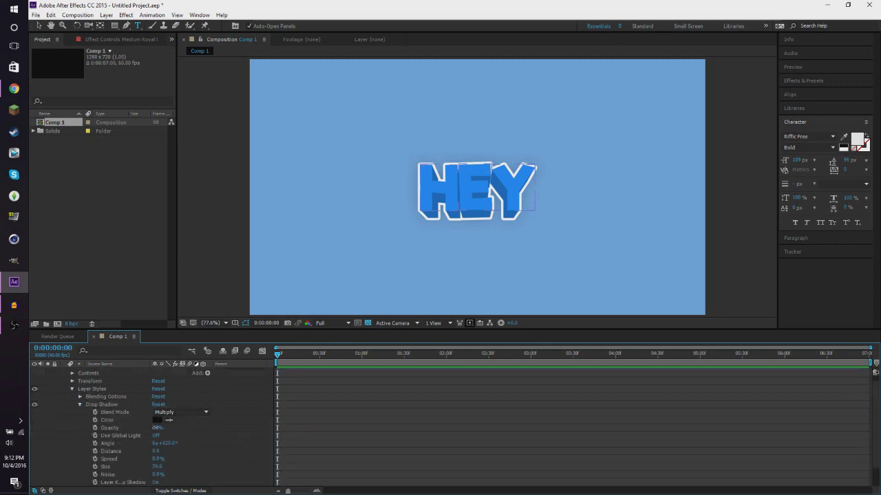
drag(157, 427, 254, 424)
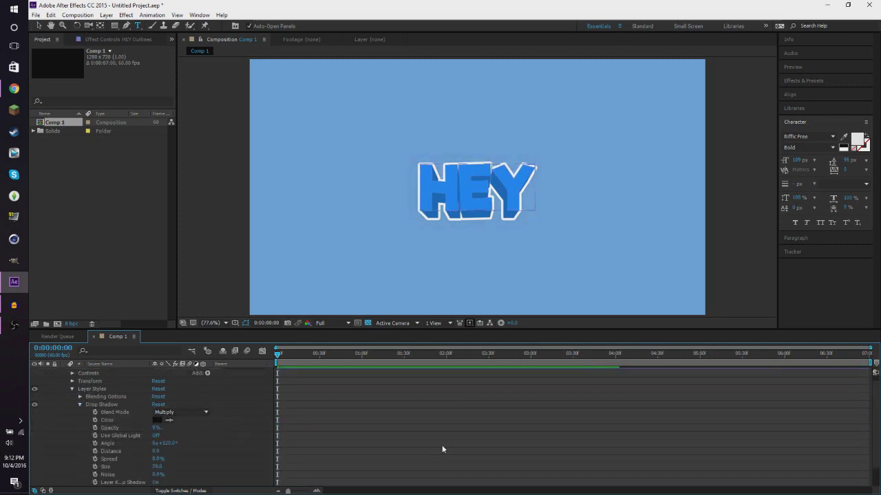
key(ctrl+grave)
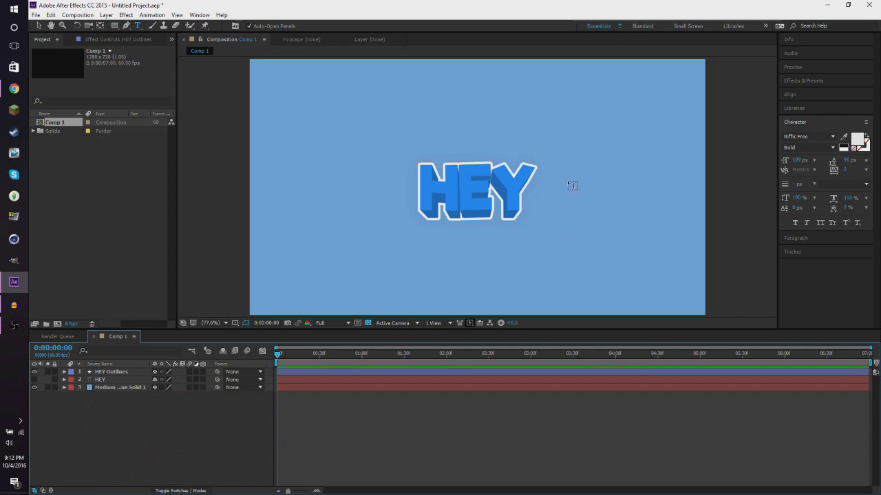